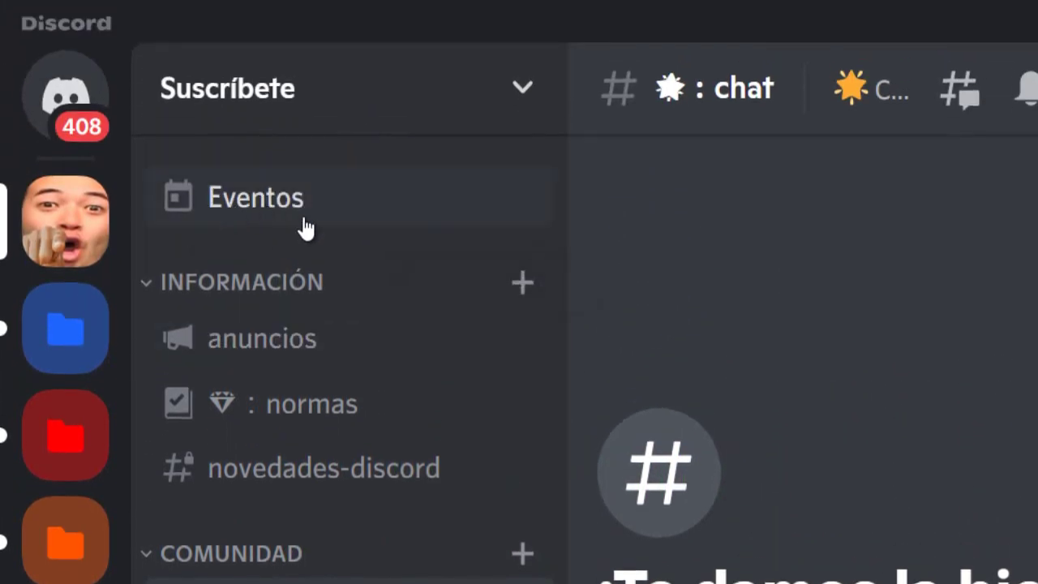
From the server's events, go to the role settings and open the permissions of the Moderador role.
click(303, 217)
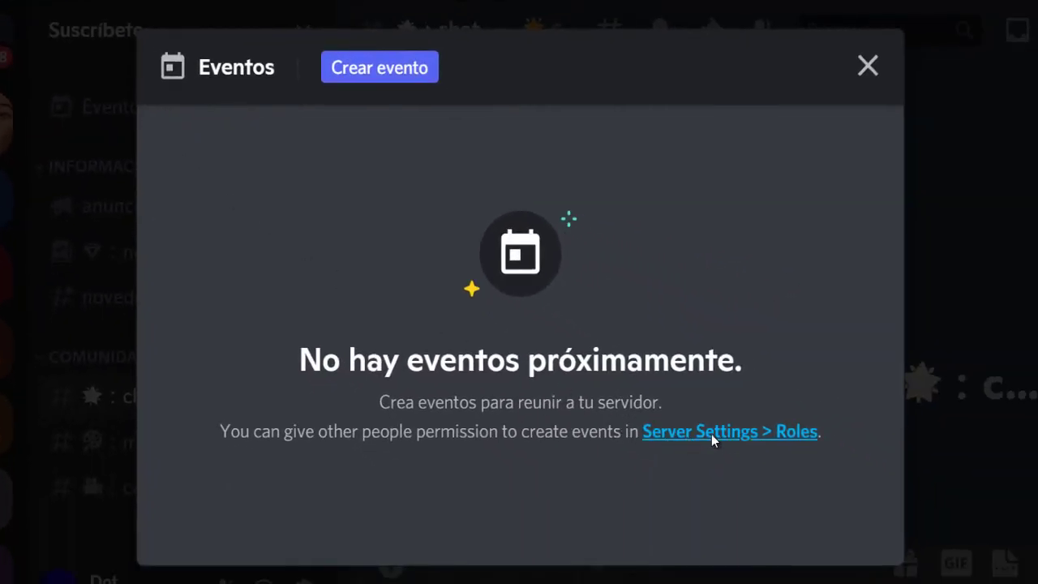
click(711, 434)
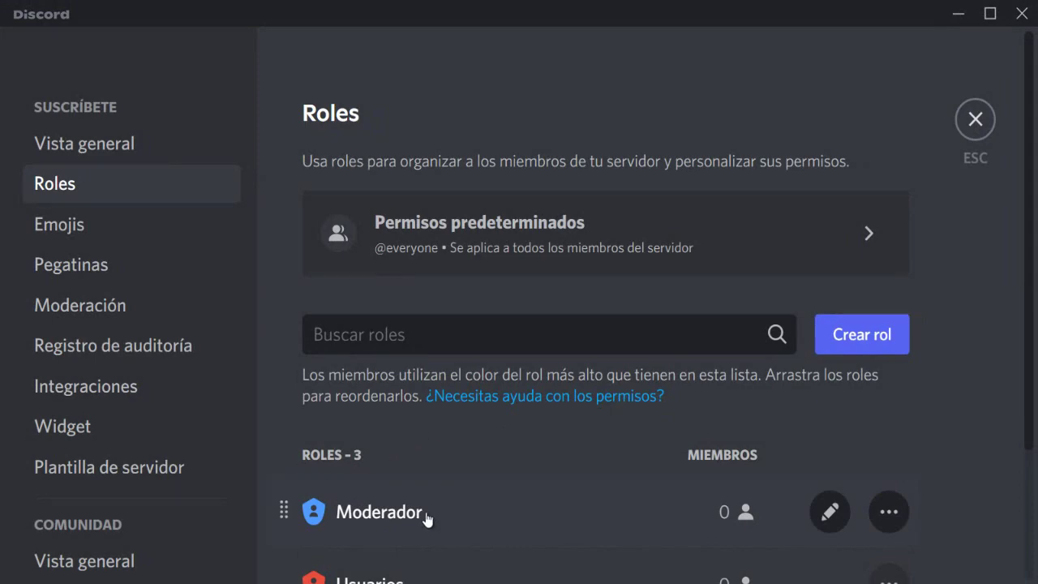
click(409, 519)
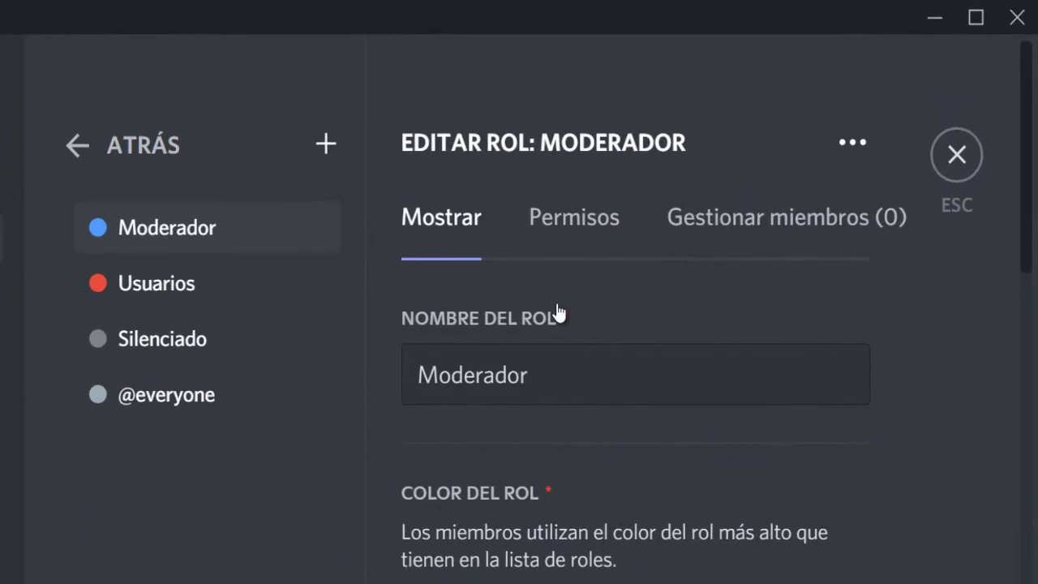
click(583, 225)
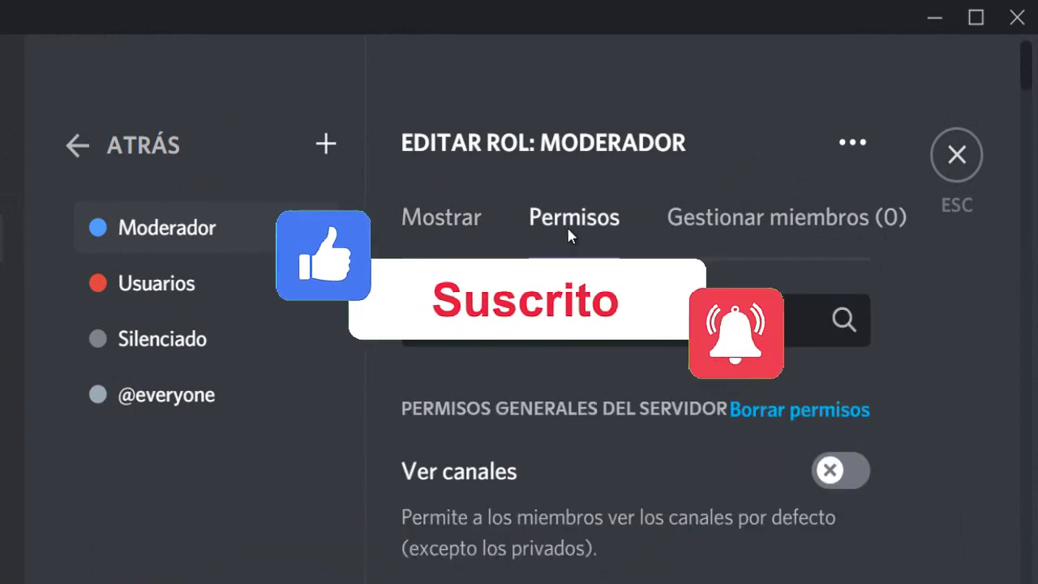
Search the permissions for "gestionar", enable "Gestionar eventos" for the Moderador role and save the changes.
click(534, 307)
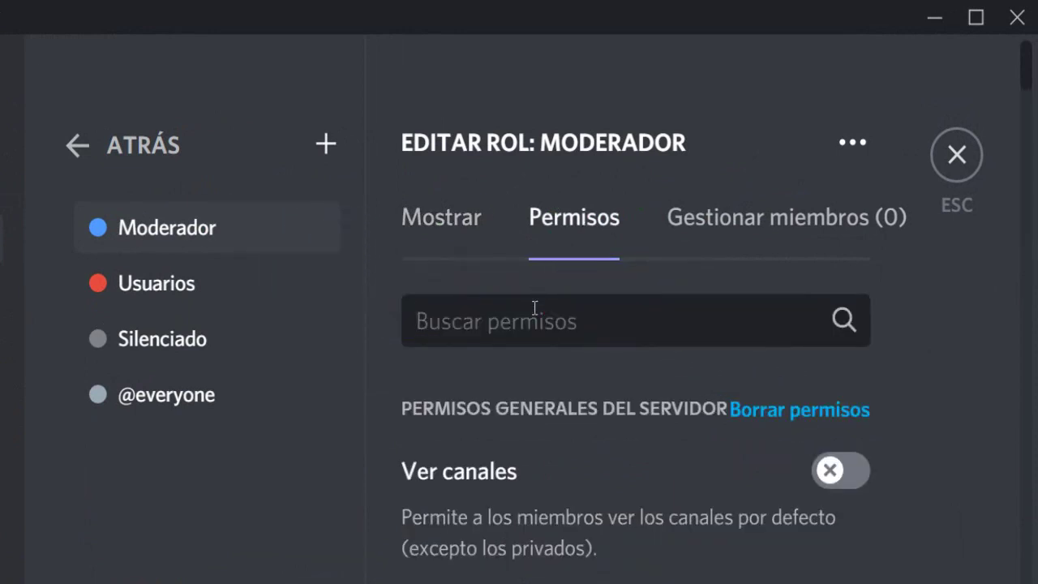
text(gestionar)
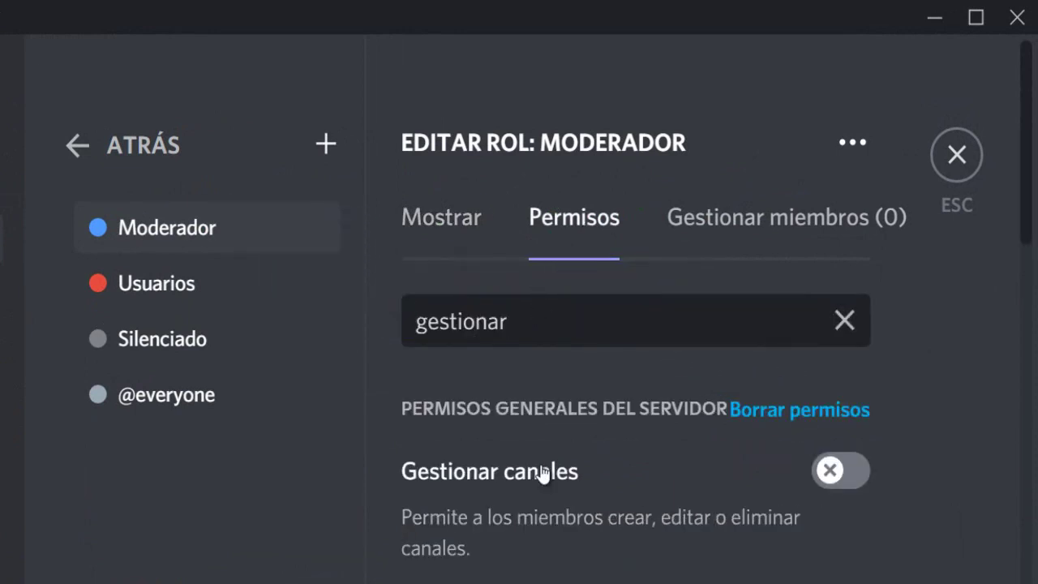
scroll(541, 474, down, 10)
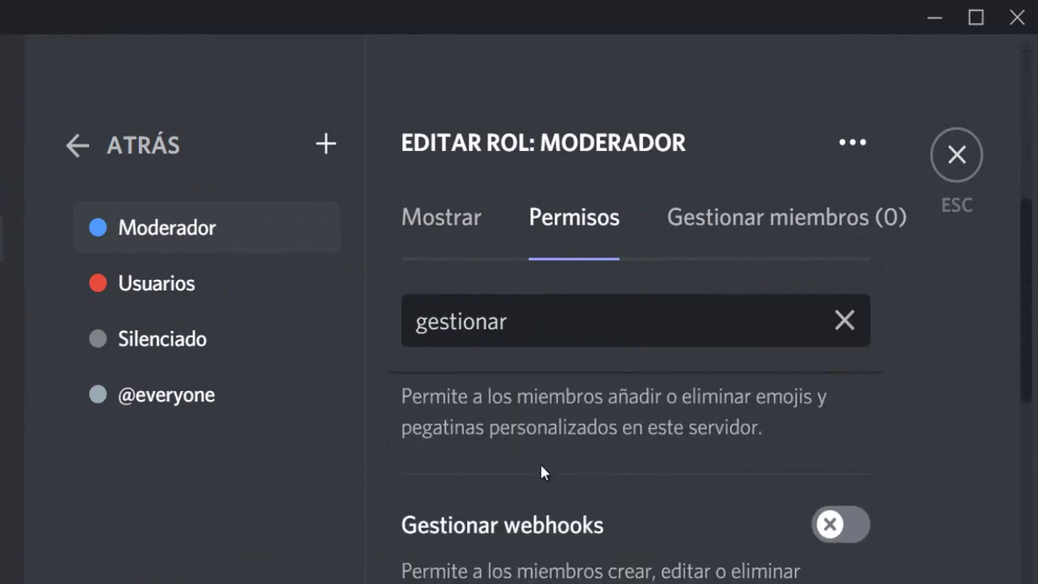
scroll(540, 463, down, 10)
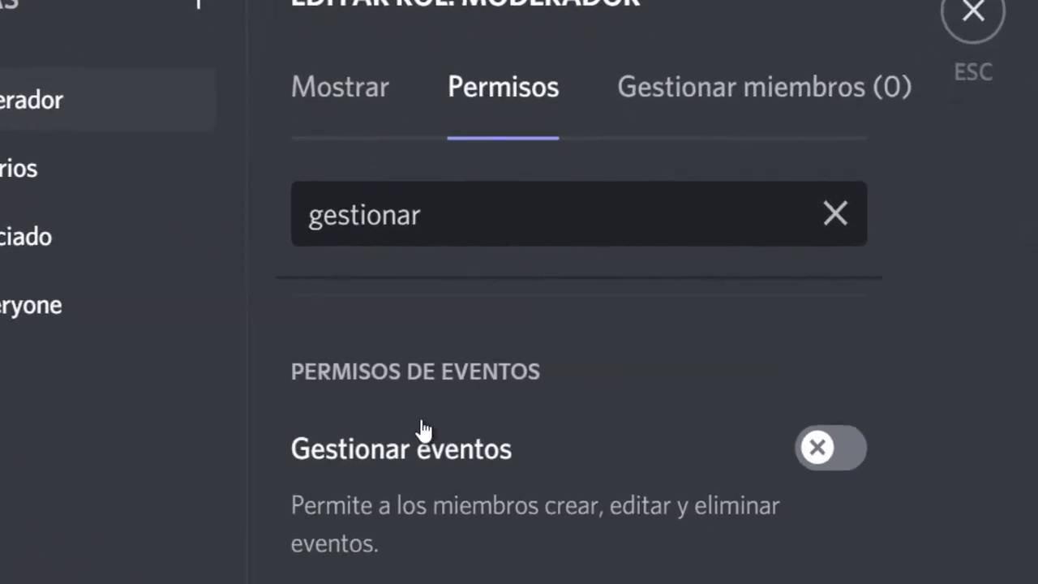
click(815, 464)
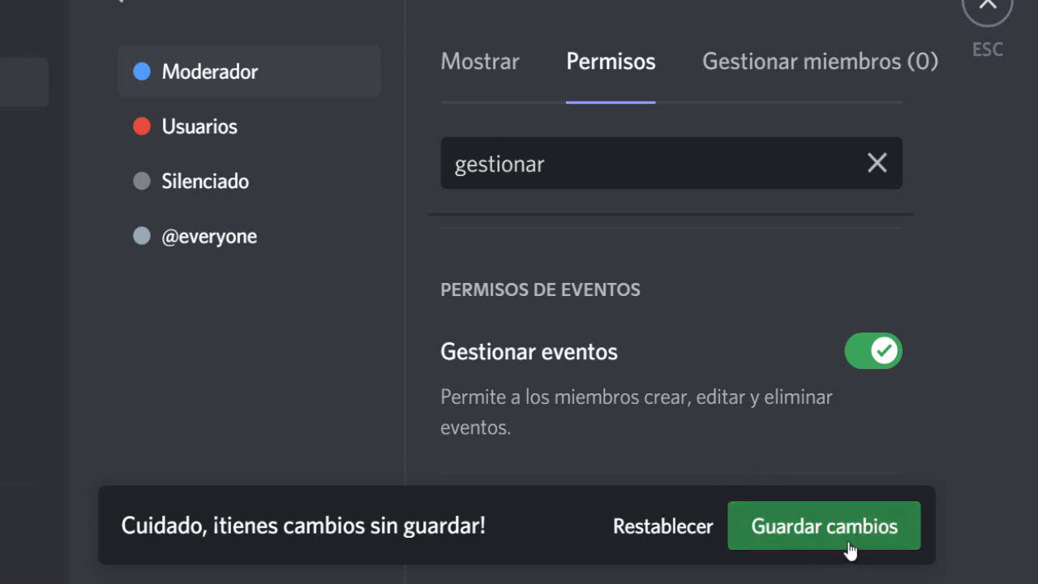
click(850, 549)
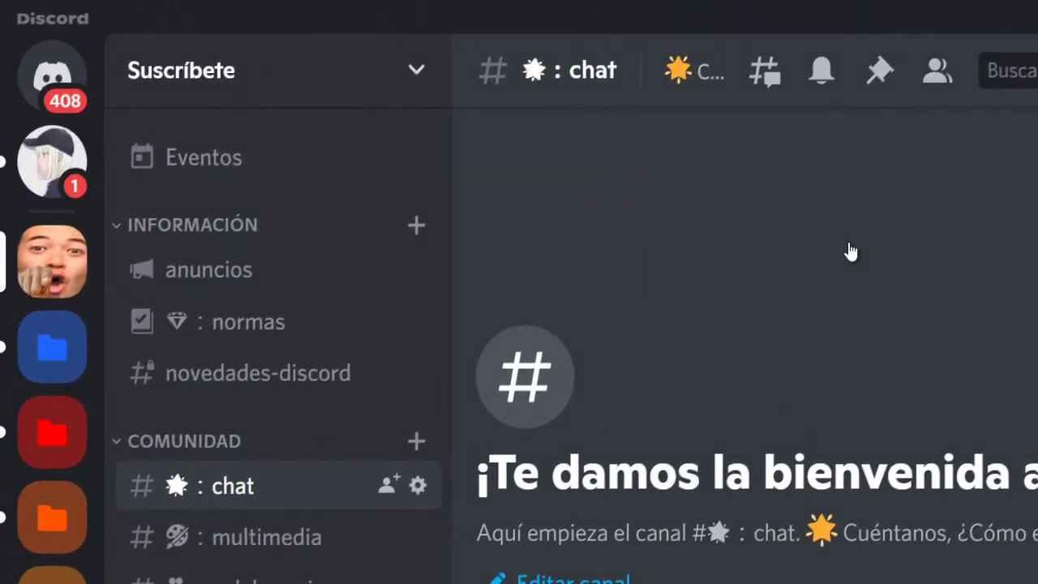
Start creating a new server event and choose "Otro lugar" as its location type.
click(268, 170)
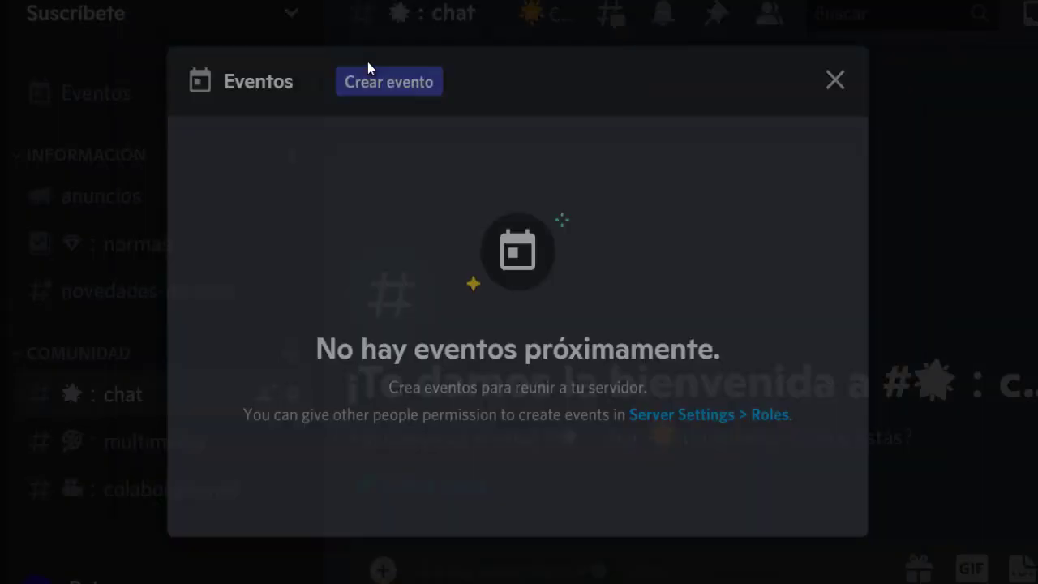
click(367, 62)
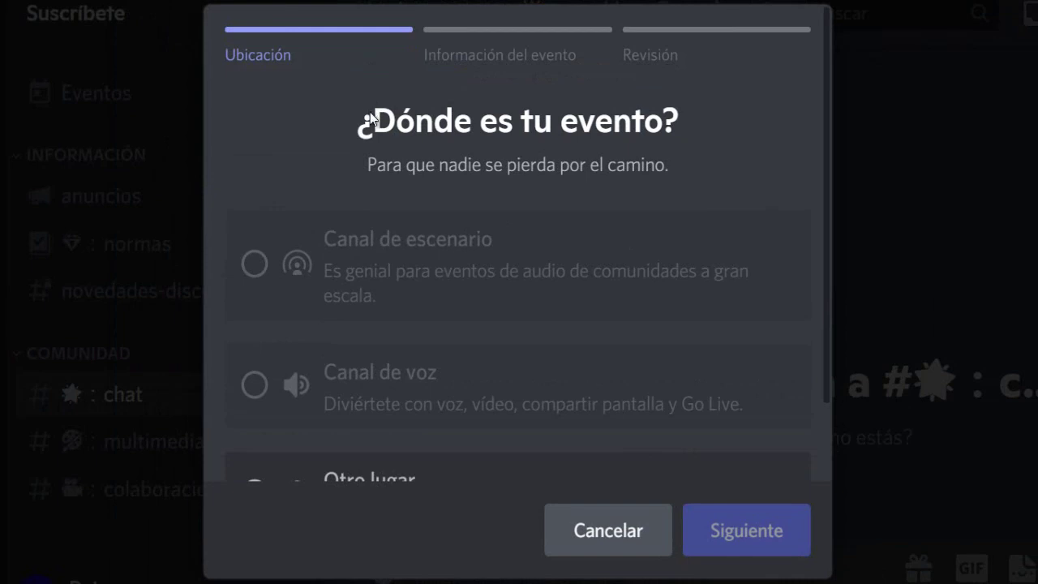
scroll(300, 184, down, 2)
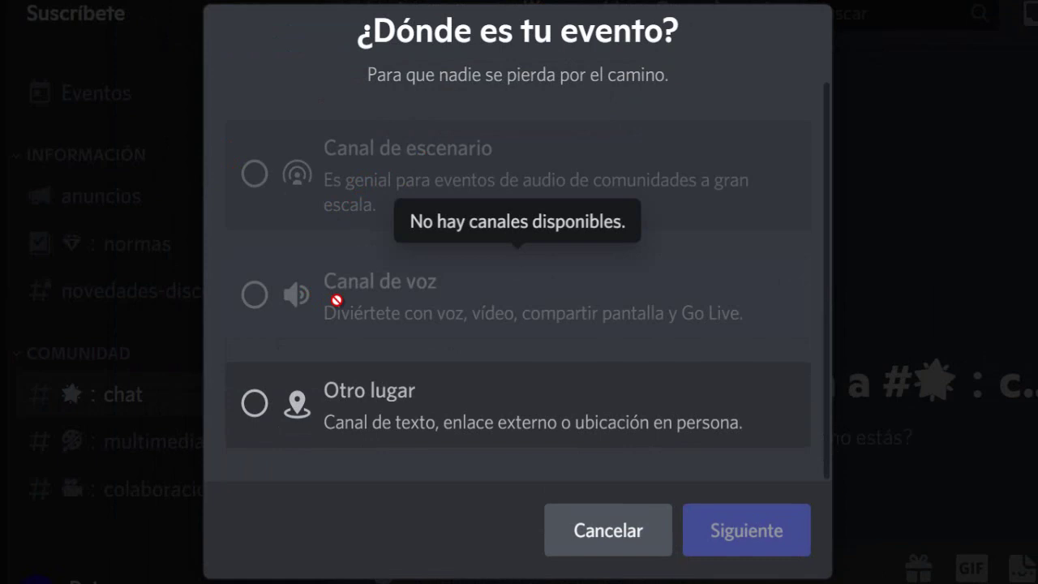
scroll(352, 130, up, 2)
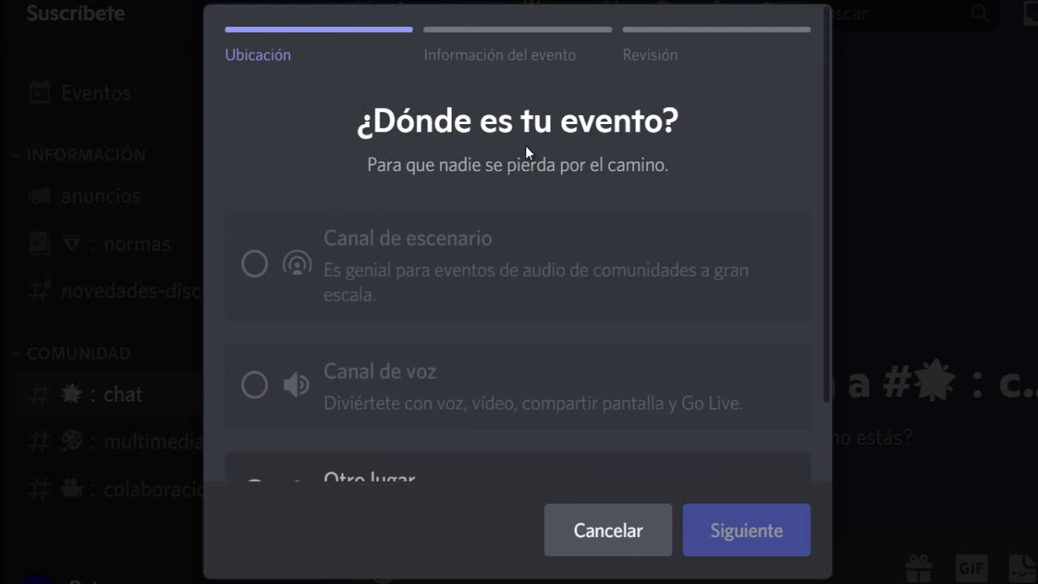
scroll(526, 146, down, 2)
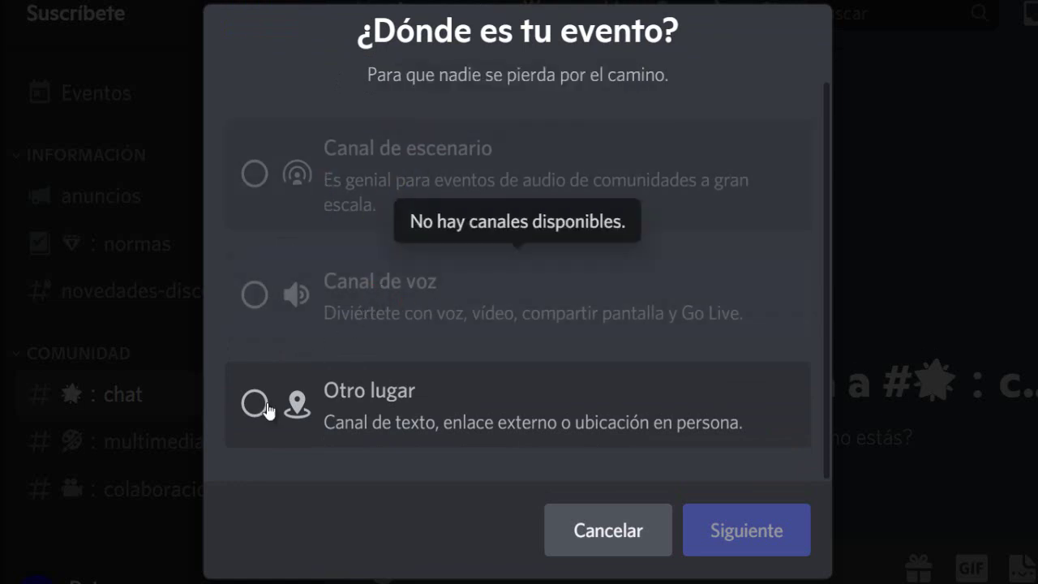
click(314, 436)
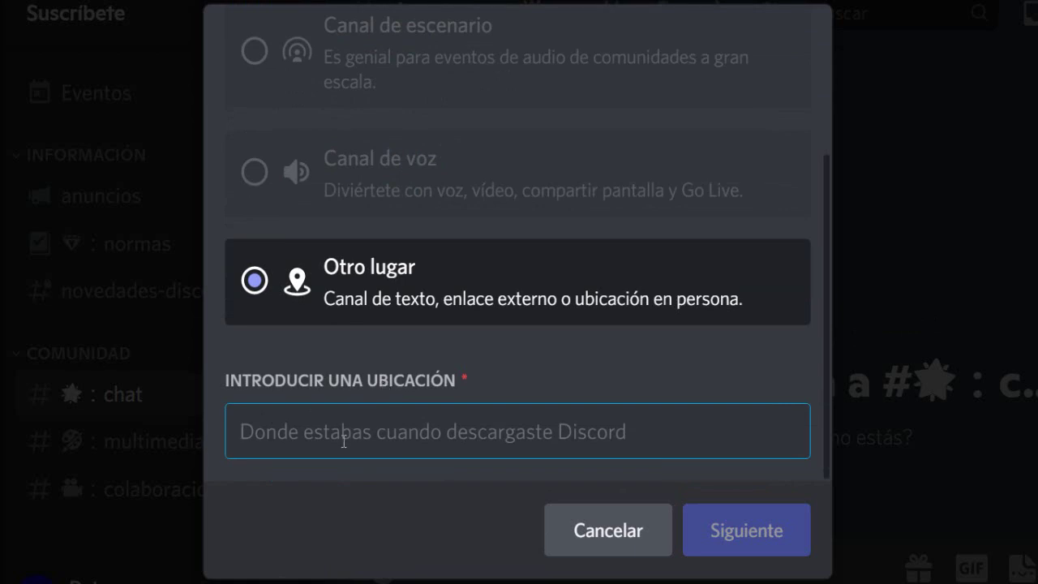
text(htt)
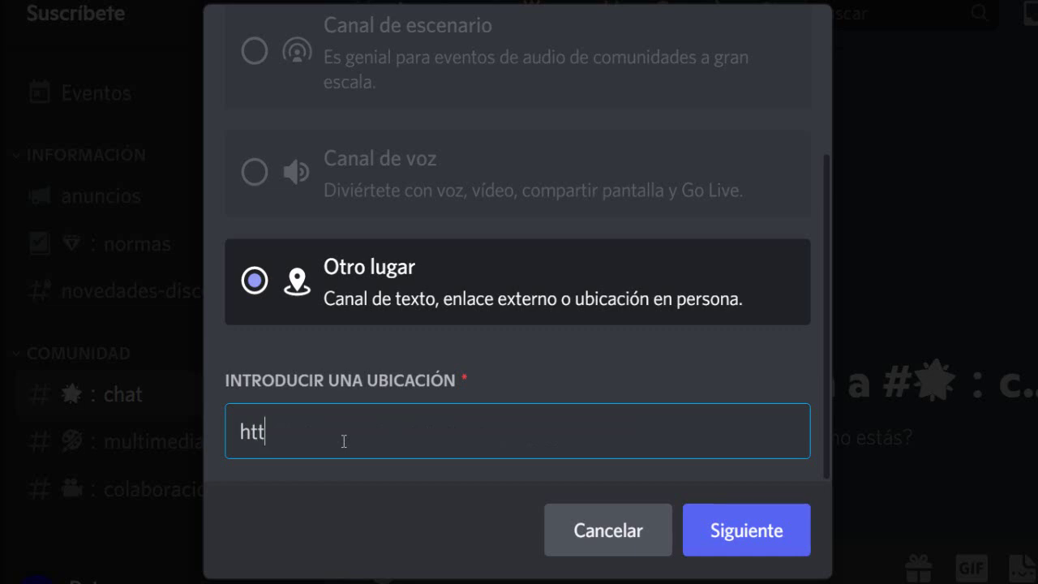
text(ps:&)
key(BackSpace)
text(/)
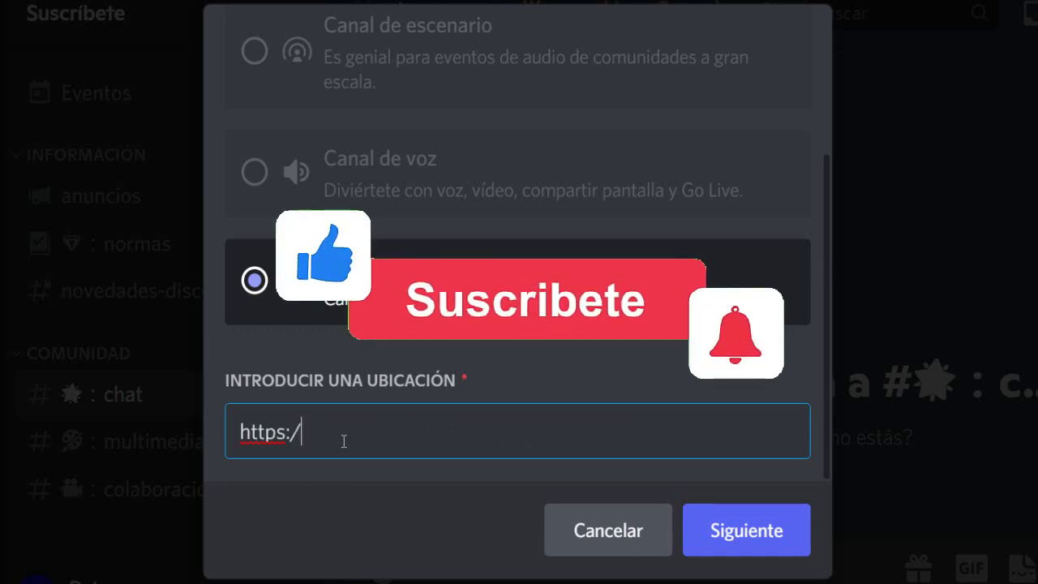
text(/bit.ly)
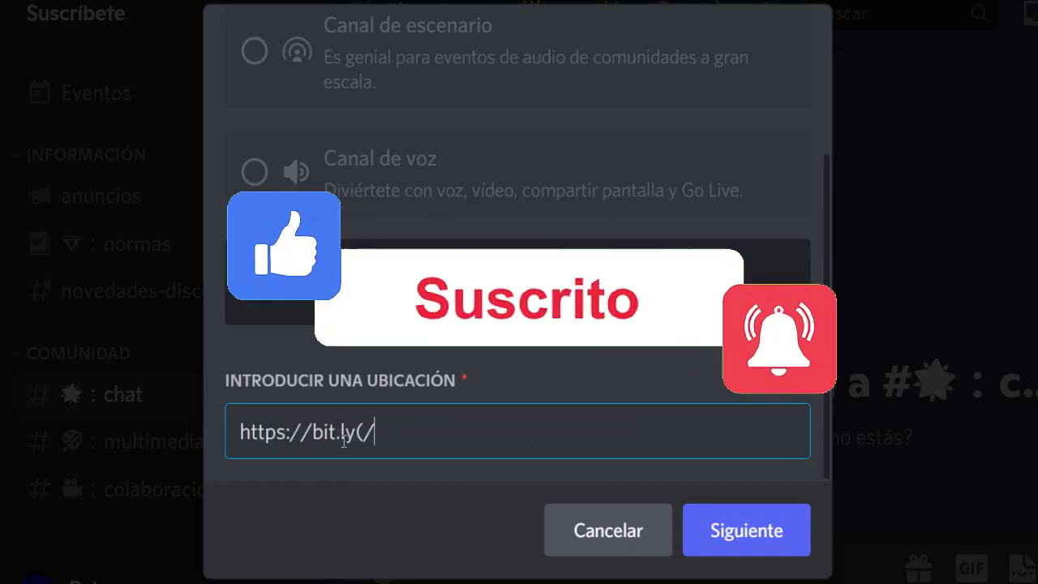
text(&)
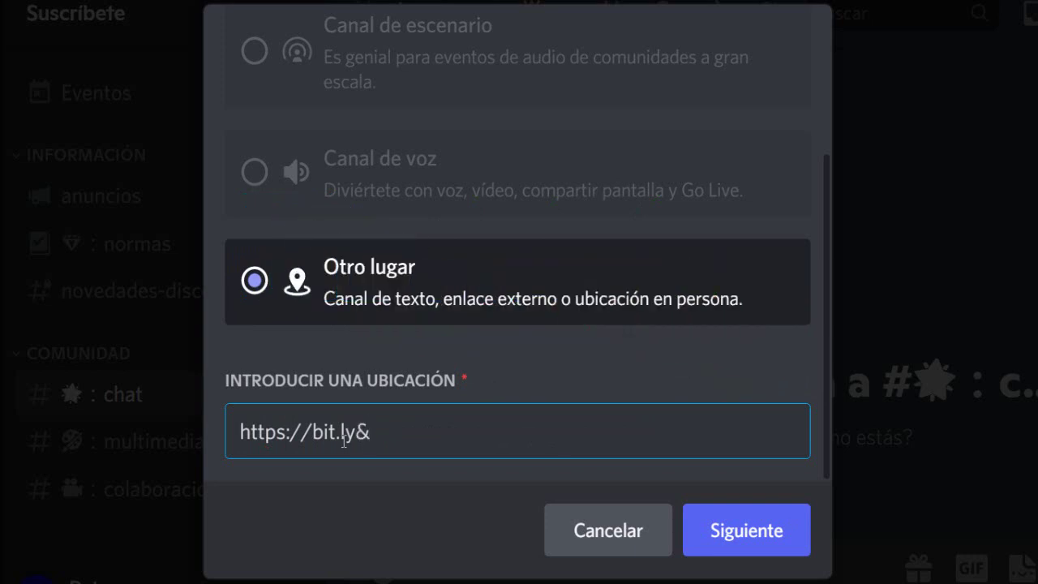
key(BackSpace)
text(()
key(BackSpace)
text(&)
key(BackSpace)
text(()
key(BackSpace)
text())
key(BackSpace)
text(&/)
key(BackSpace)
text(%)
key(BackSpace)
text(()
key(BackSpace)
text(/dotcito)
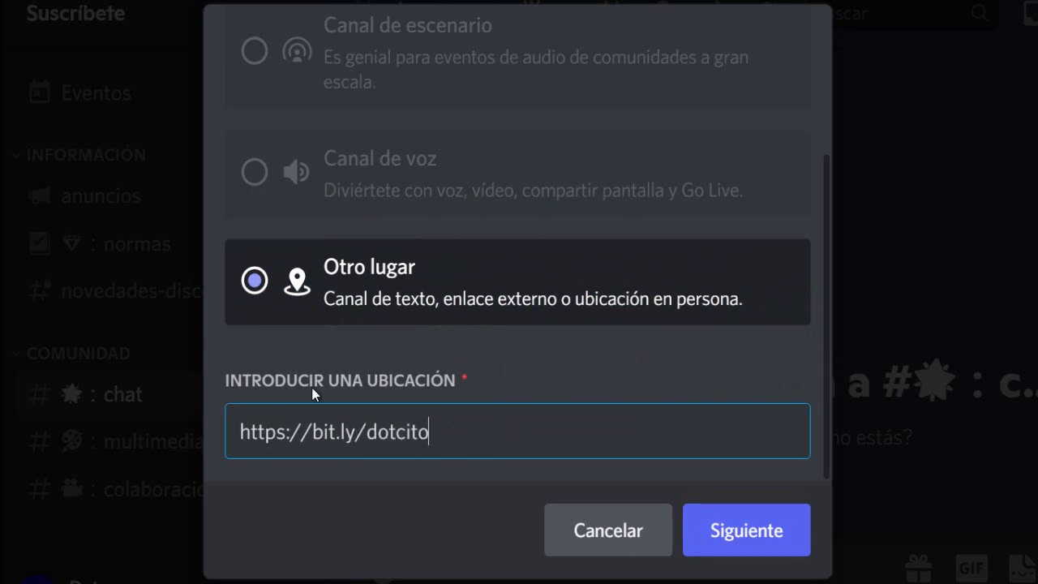
click(793, 533)
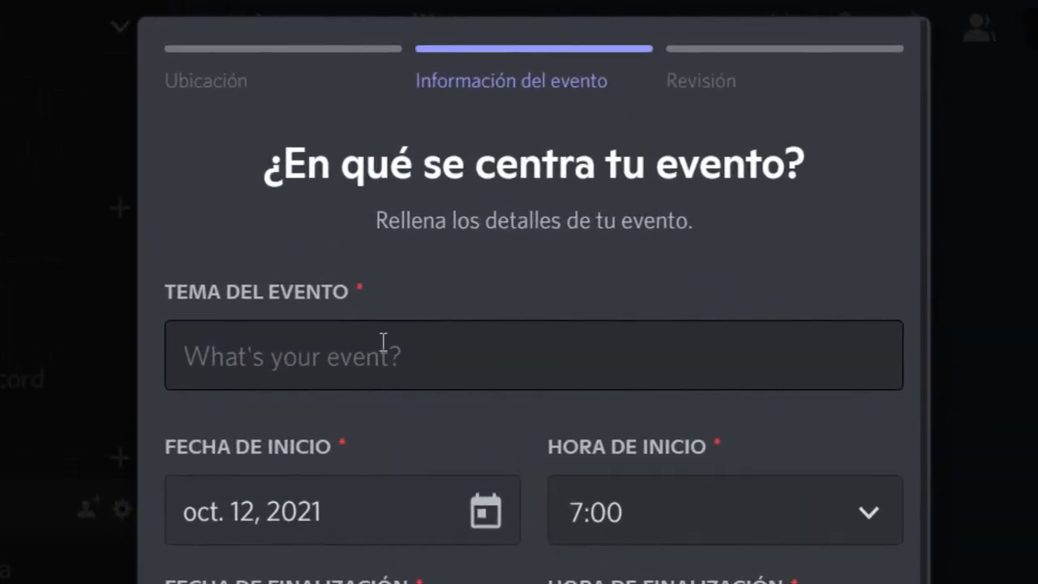
Set the event's topic to "Evento de primavera".
click(377, 353)
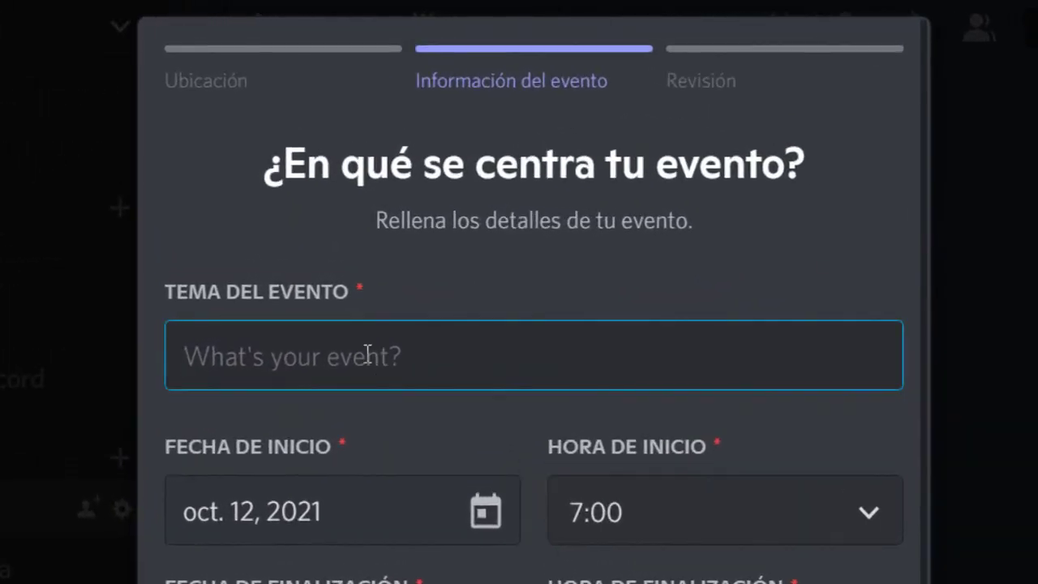
text(Ev)
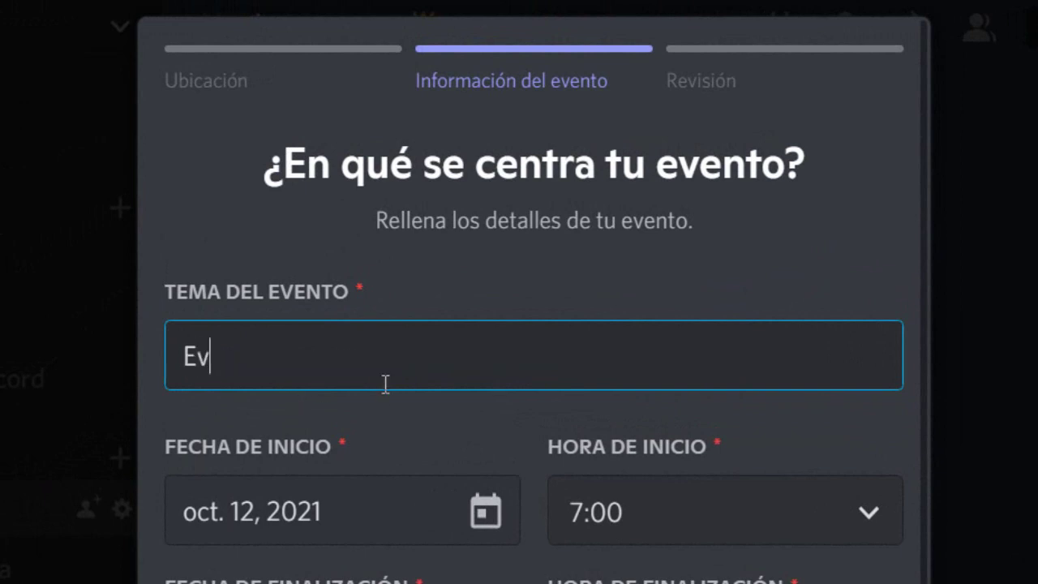
text(ento de primavera)
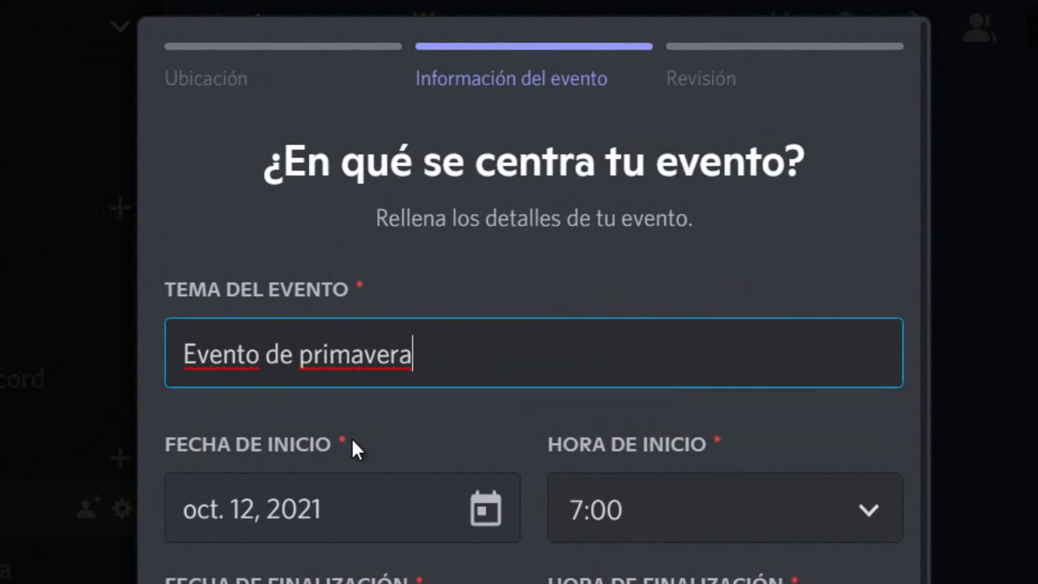
Set the event's start date to November 20, 2021.
scroll(352, 437, down, 2)
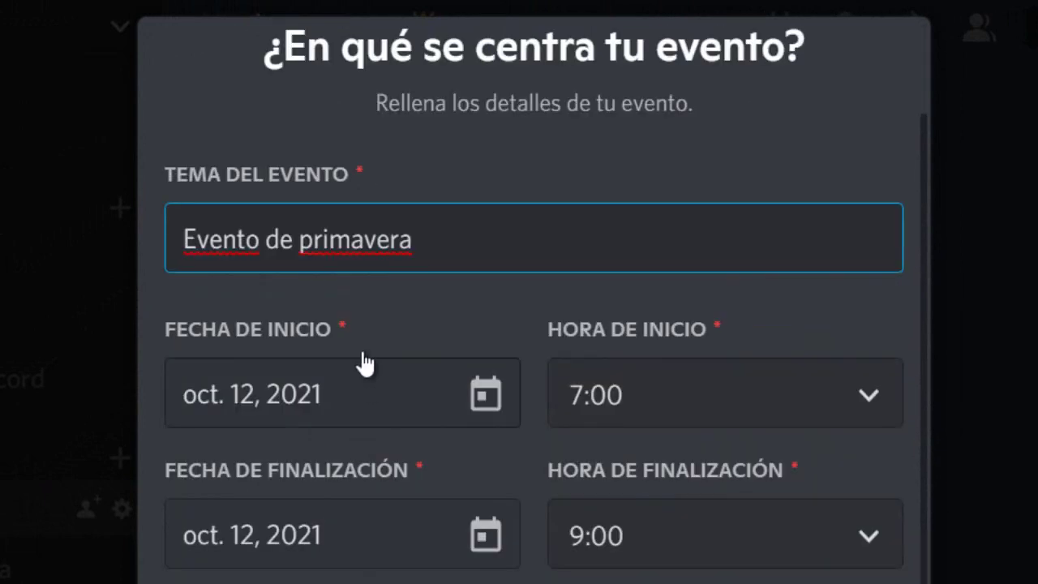
click(274, 412)
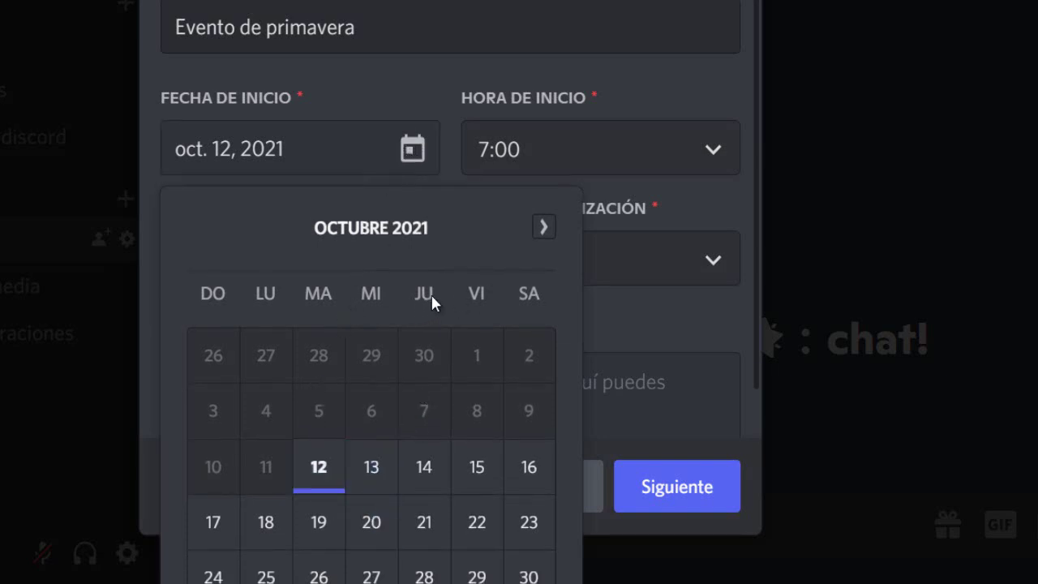
click(544, 228)
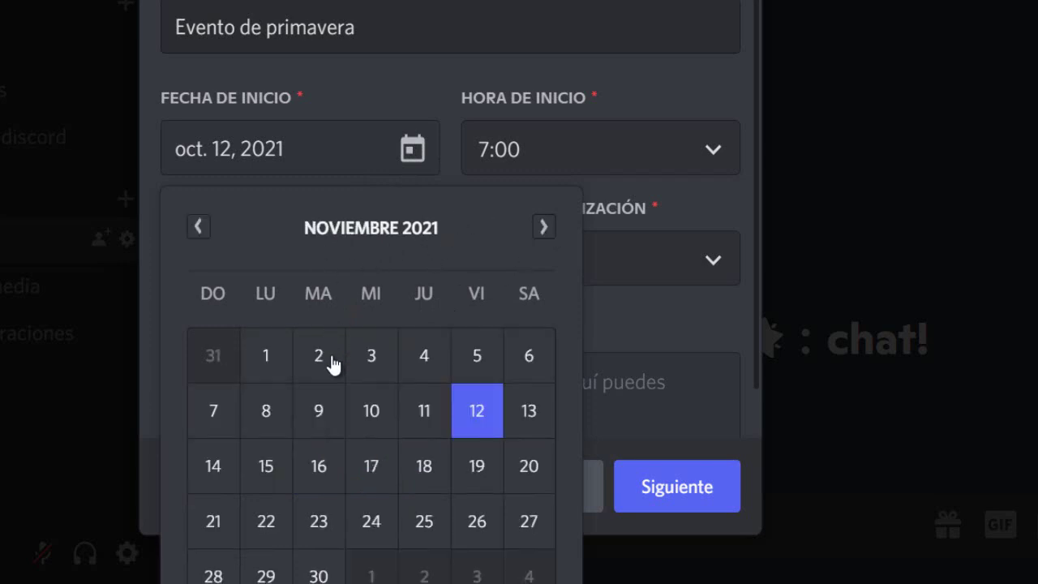
key(Return)
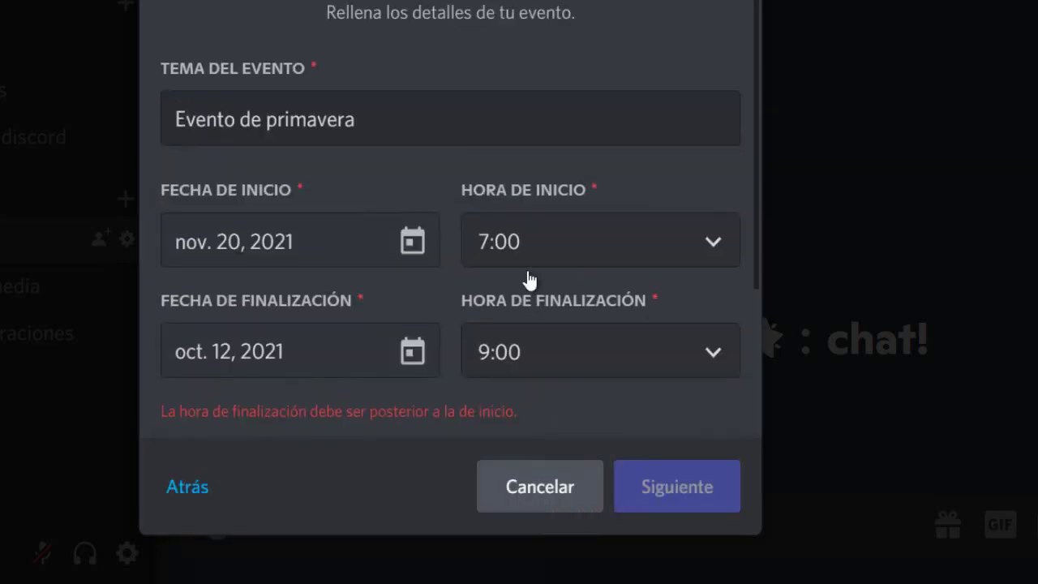
Set the event's start time to 15:00.
click(693, 241)
scroll(586, 409, down, 5)
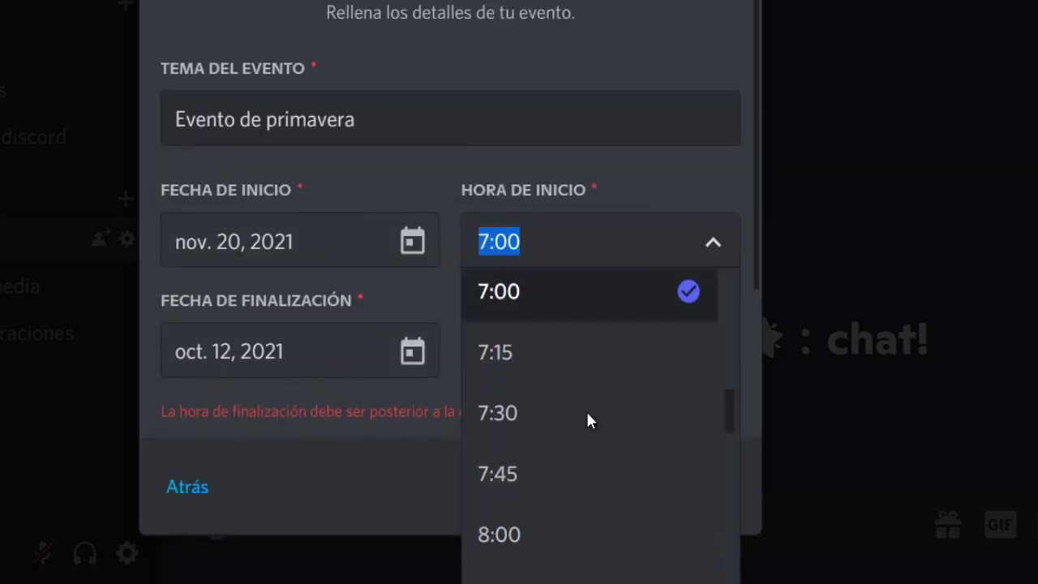
scroll(587, 415, down, 15)
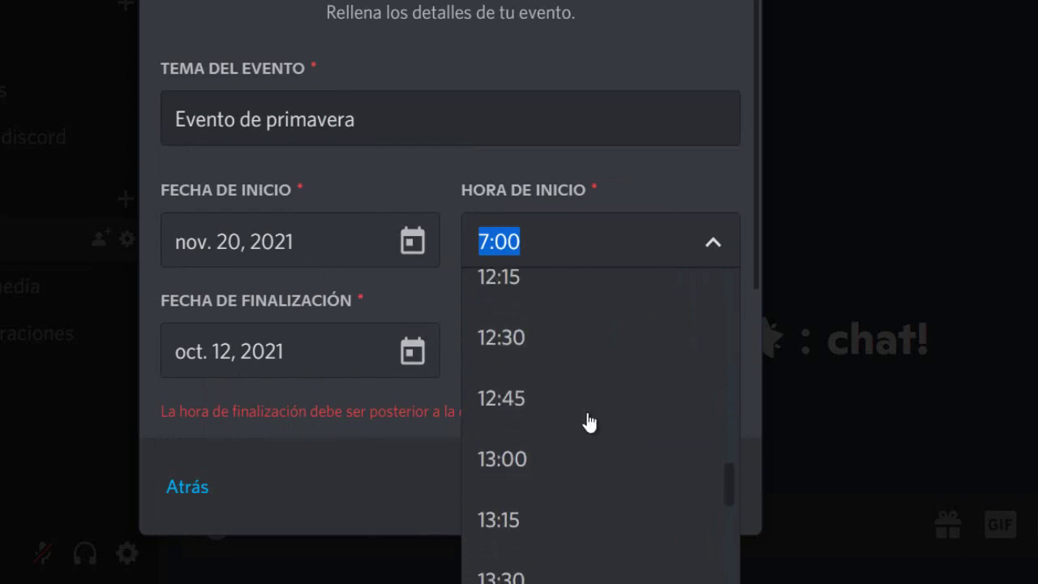
scroll(588, 418, down, 6)
click(544, 406)
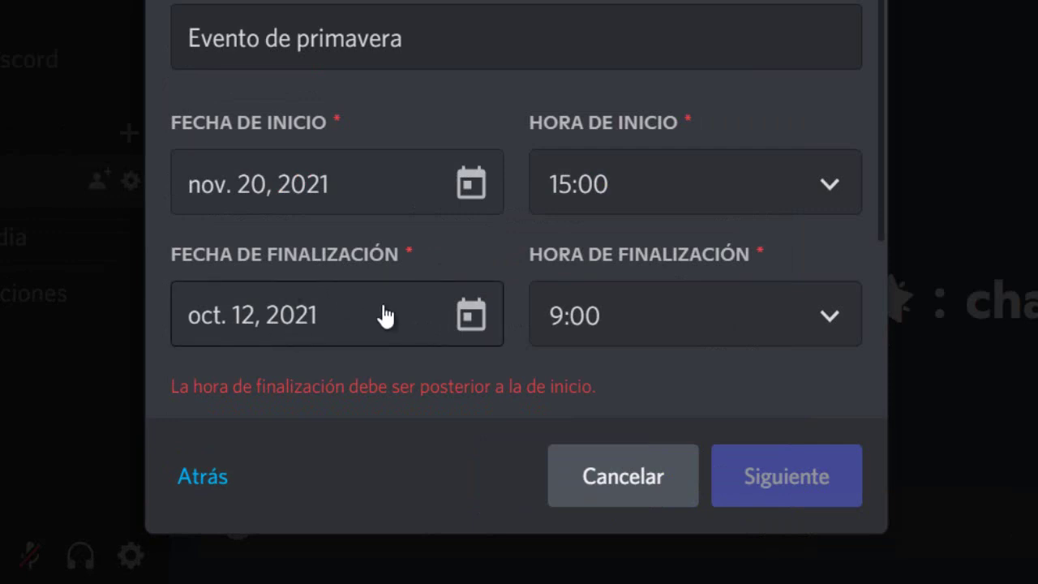
Set the event's end date to November 30, 2021 and its end time to 10:00.
click(384, 316)
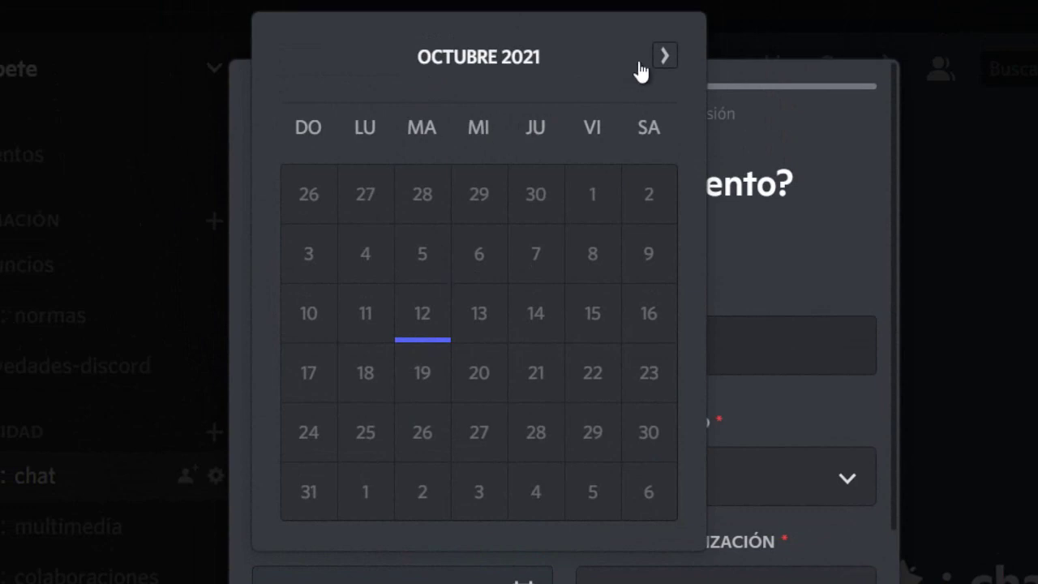
click(665, 53)
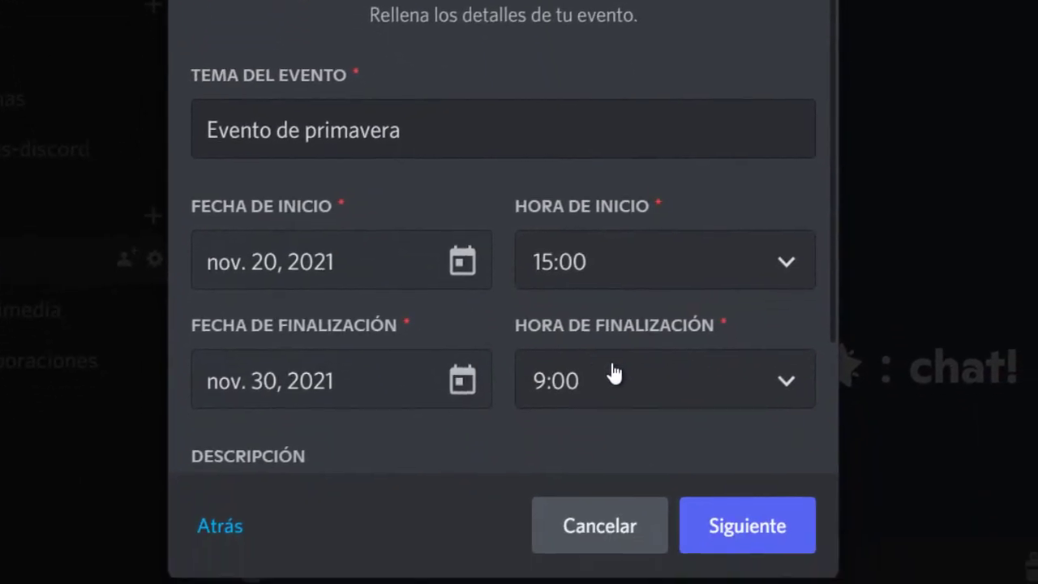
click(664, 577)
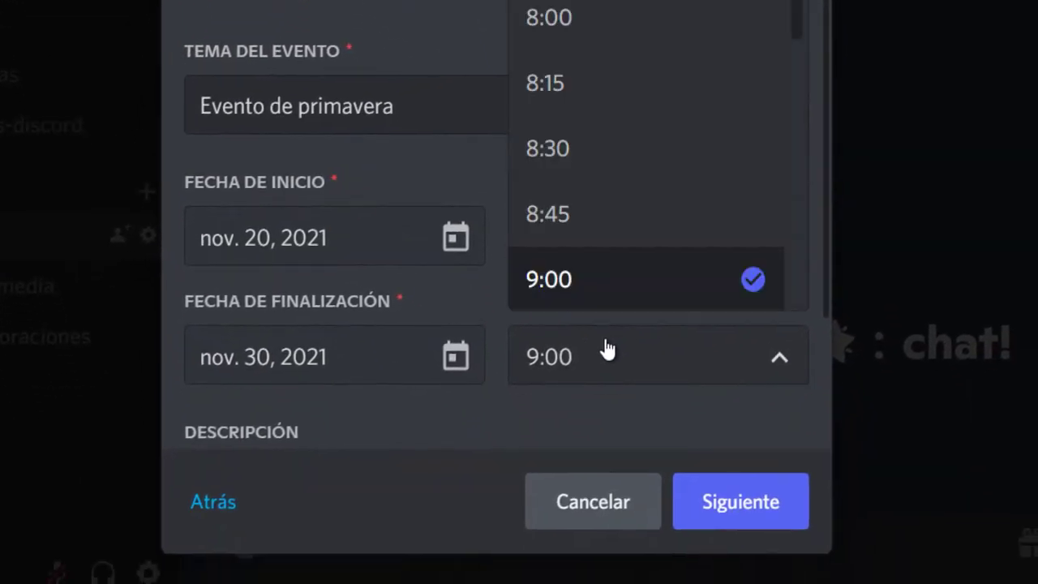
scroll(624, 113, down, 9)
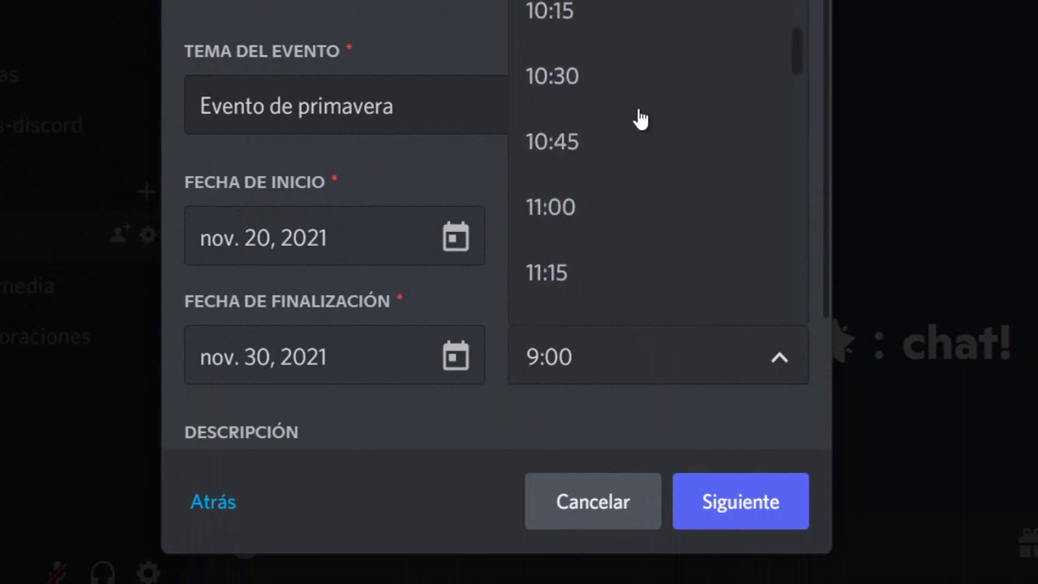
scroll(553, 49, up, 3)
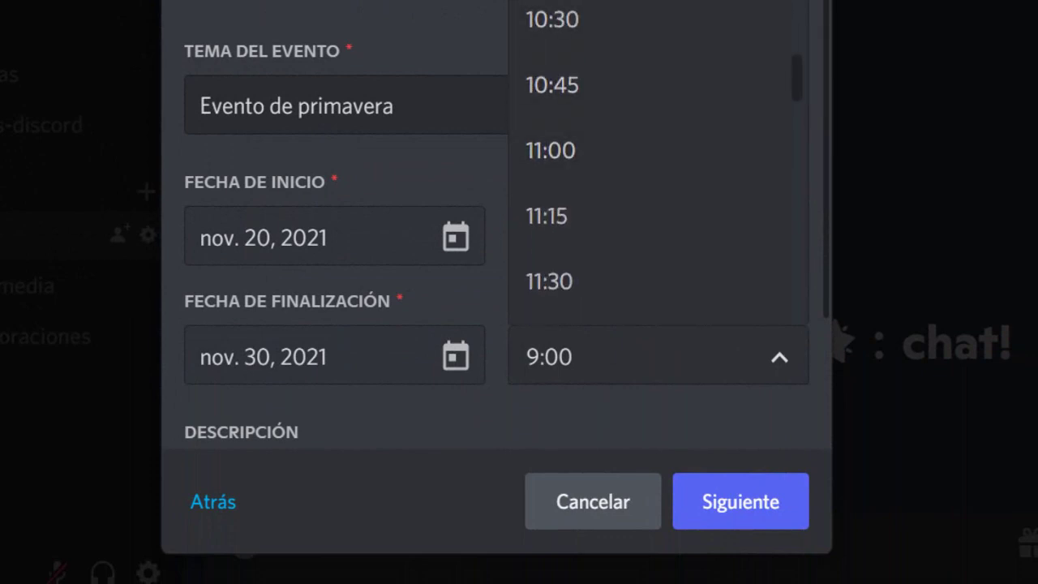
click(554, 49)
scroll(395, 320, down, 2)
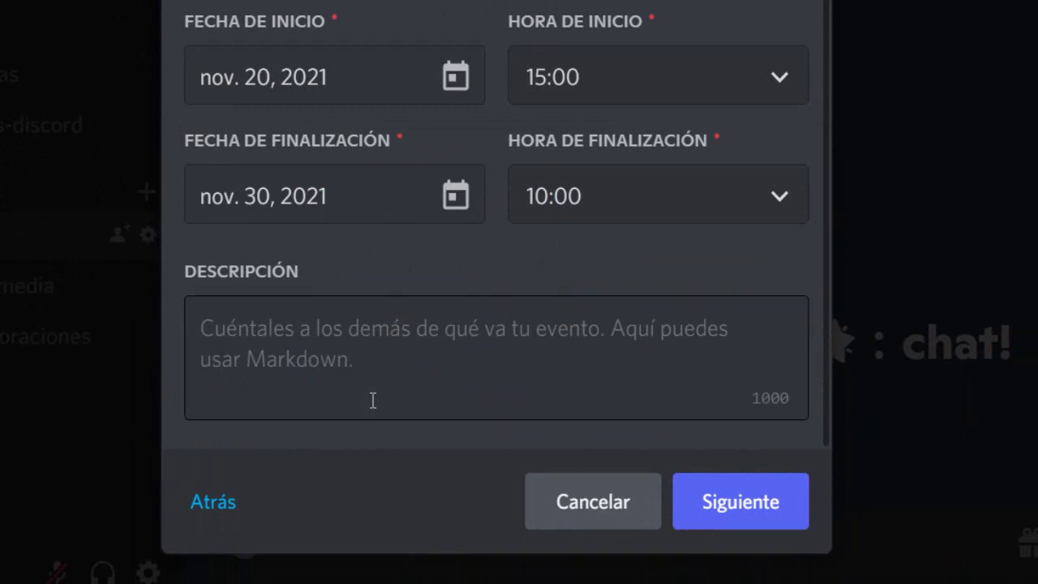
Enter "Evento especial" as the event's description.
click(281, 361)
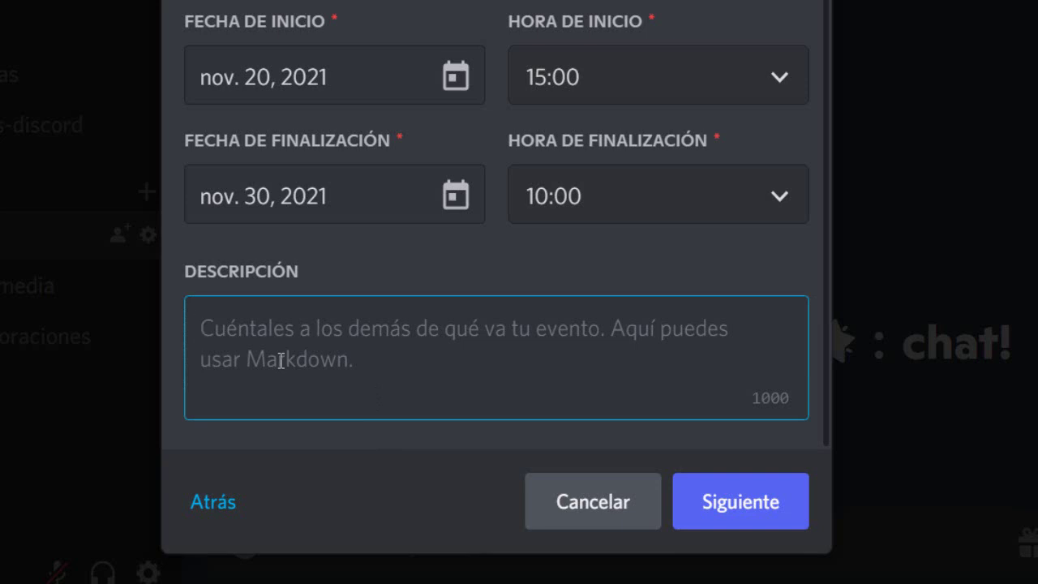
text(Evento es)
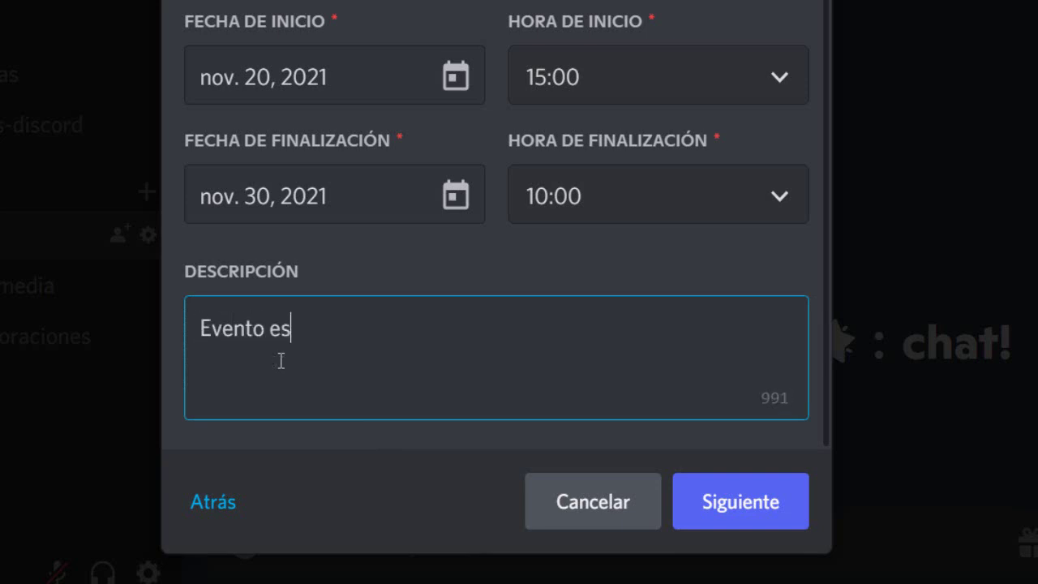
text(pecial)
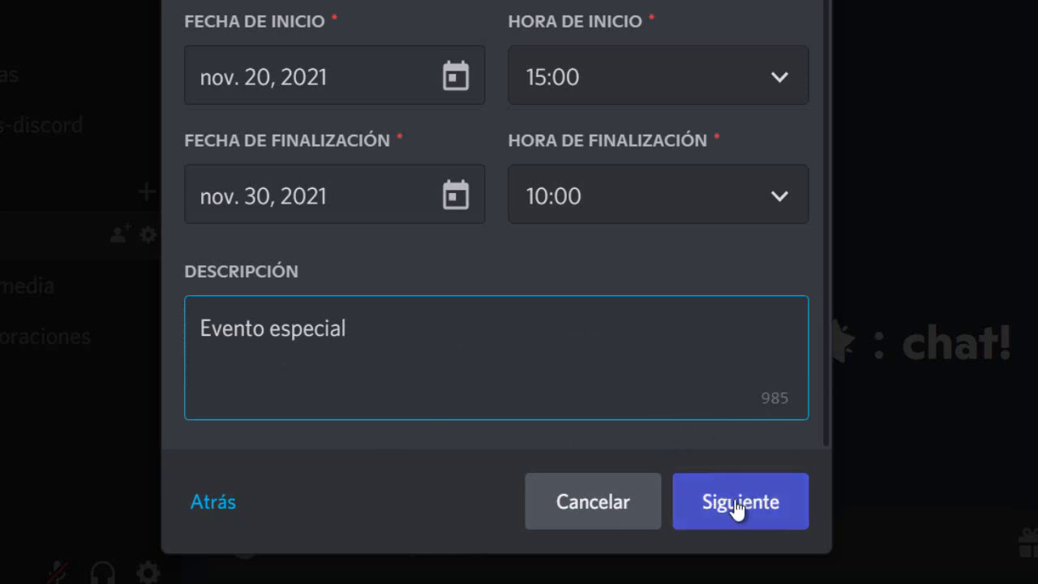
Continue to the event's review, create the event and close the resulting event list.
click(761, 496)
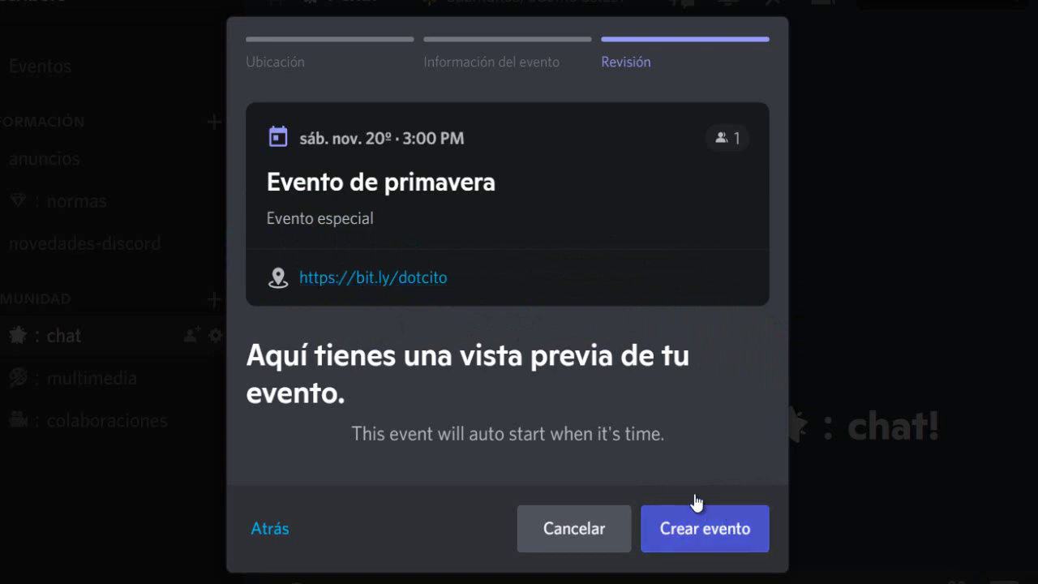
click(732, 529)
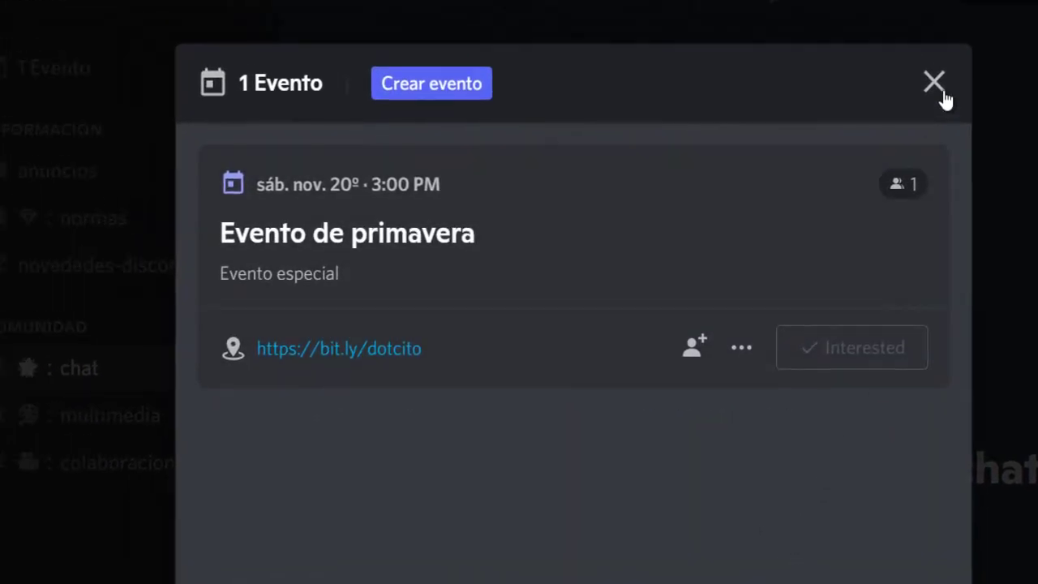
click(877, 50)
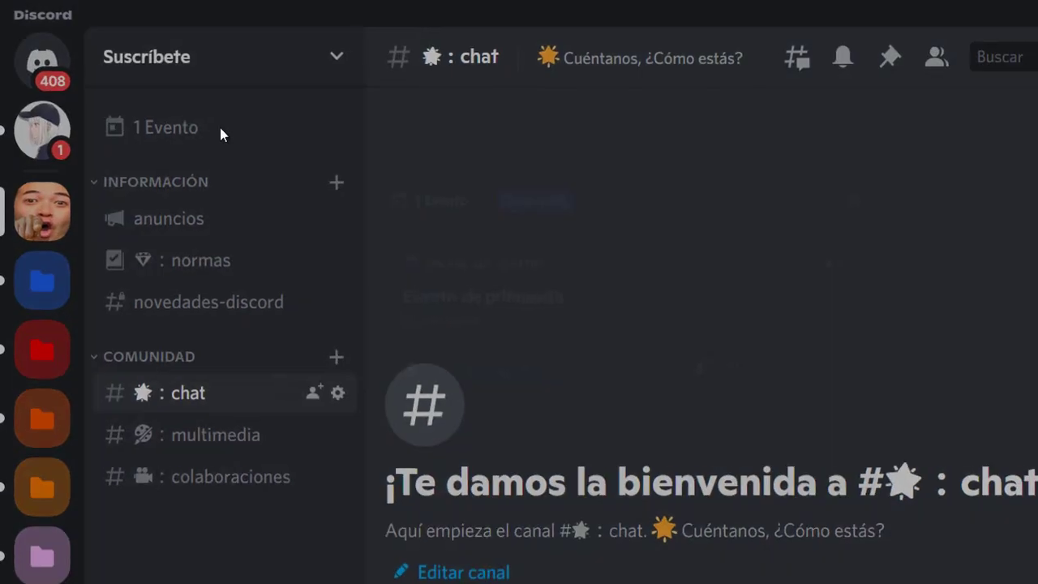
Open "Evento de primavera" for editing from the server's event list and look through its location and event information.
click(243, 146)
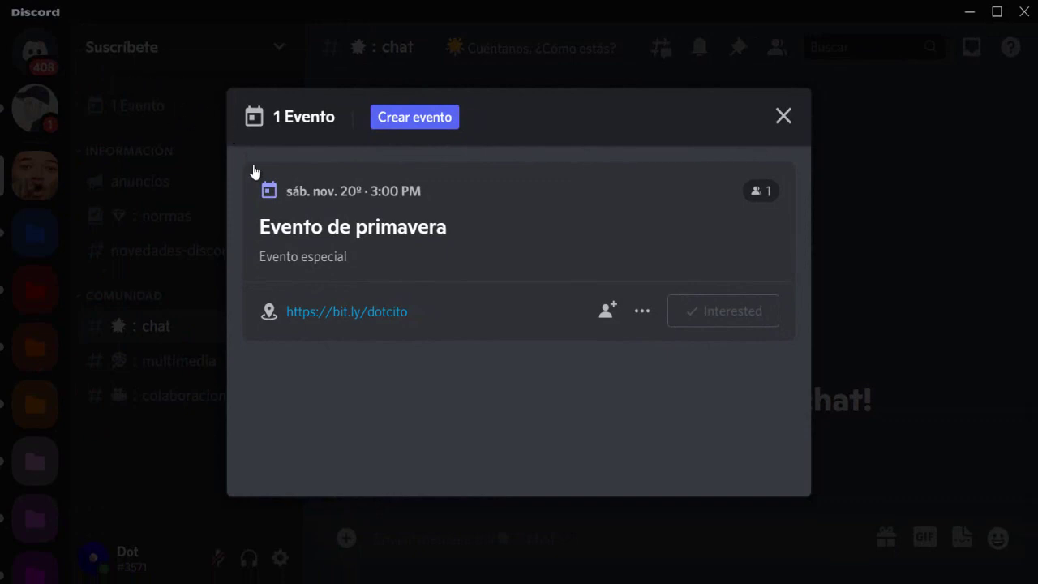
click(642, 312)
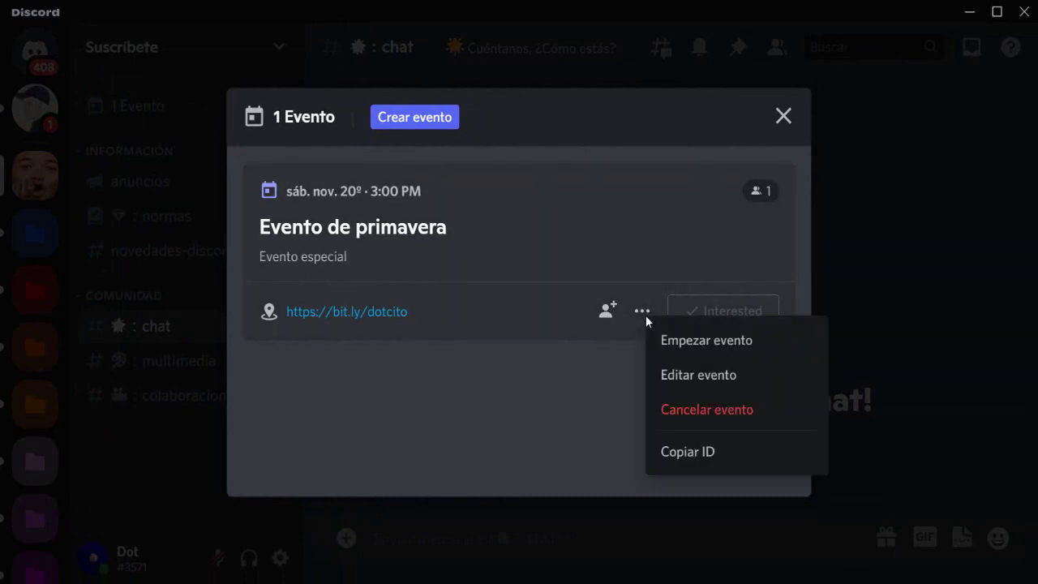
click(722, 378)
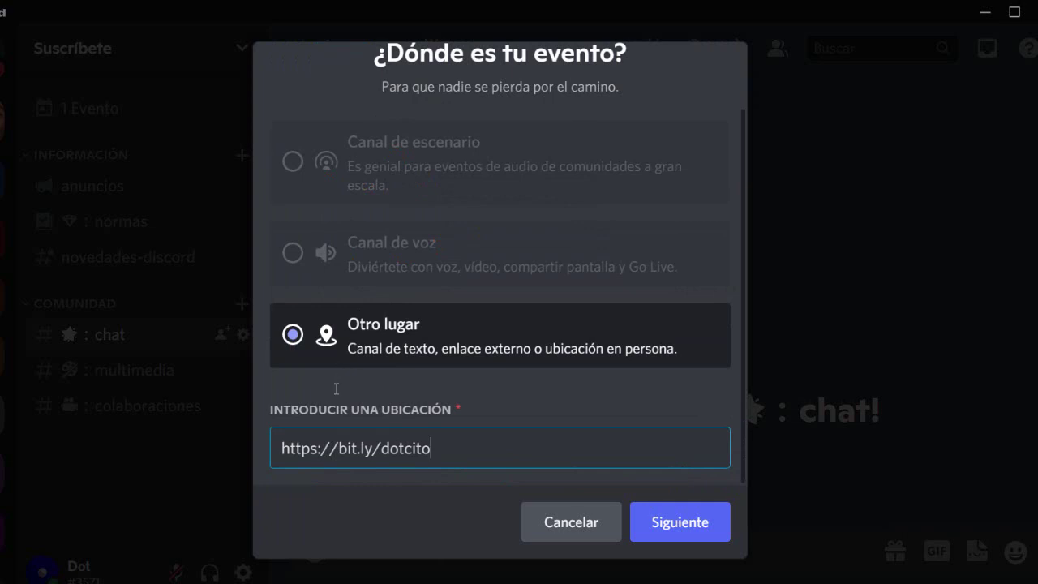
scroll(448, 438, up, 1)
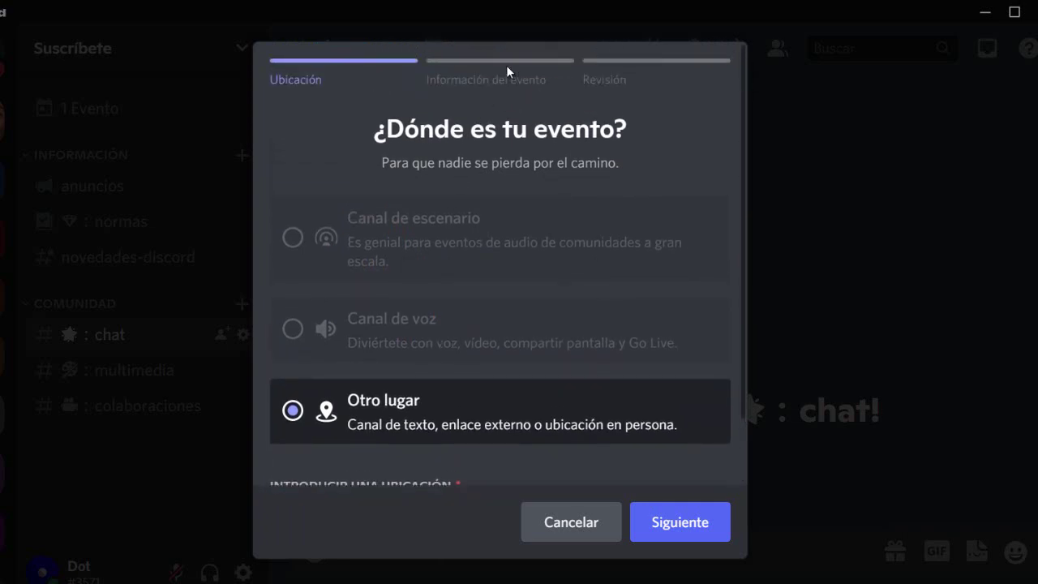
click(506, 65)
click(435, 243)
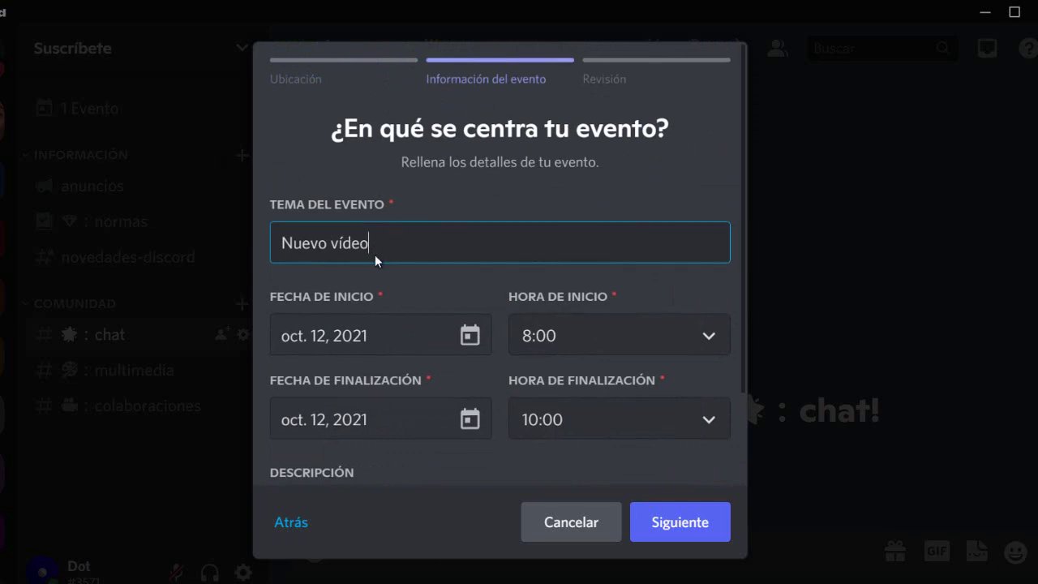
scroll(375, 255, down, 3)
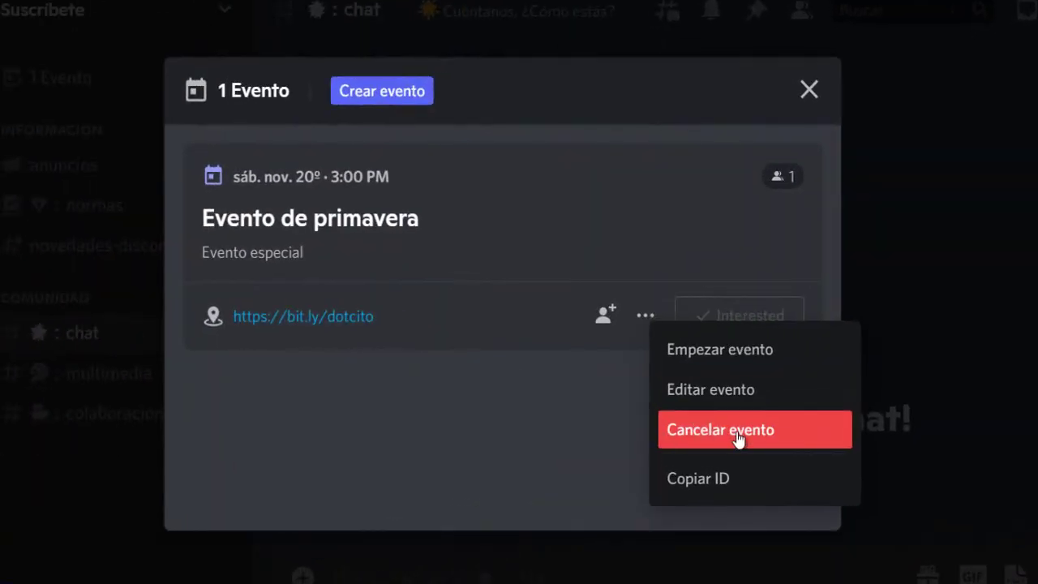
Copy the ID of "Evento de primavera" and switch the interest mark on the event off and on again.
click(726, 485)
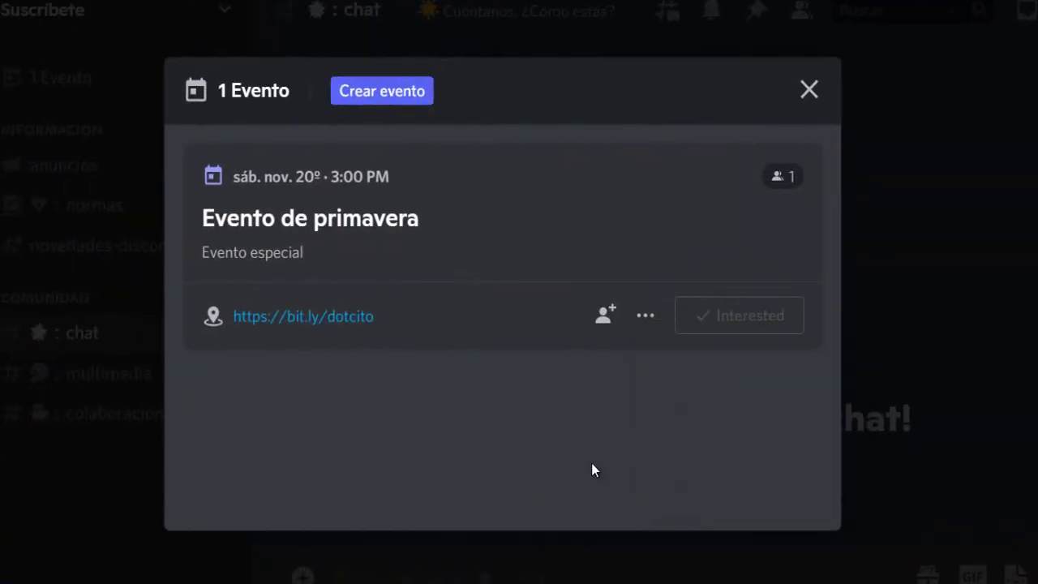
click(756, 332)
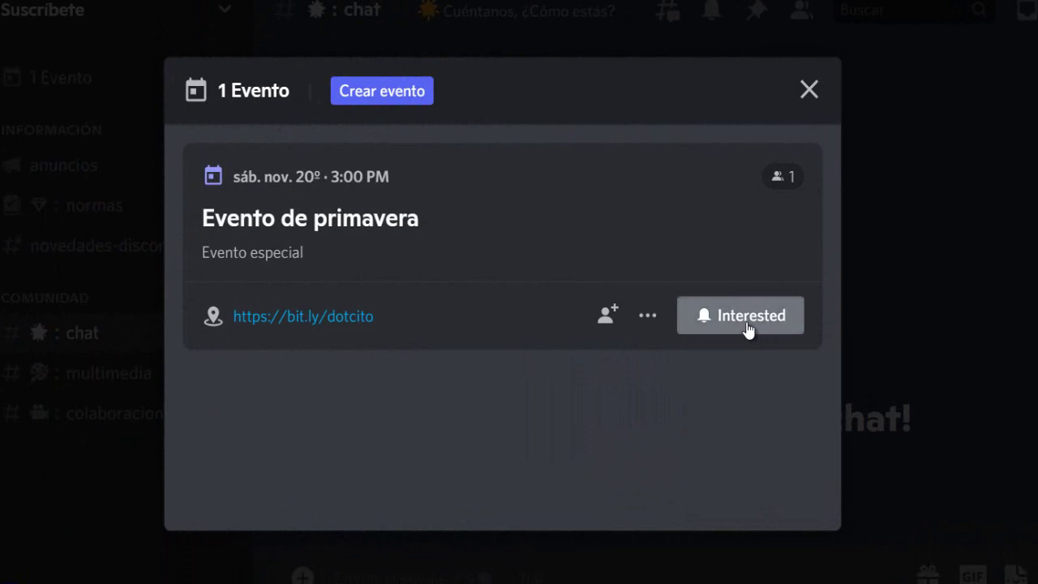
click(748, 328)
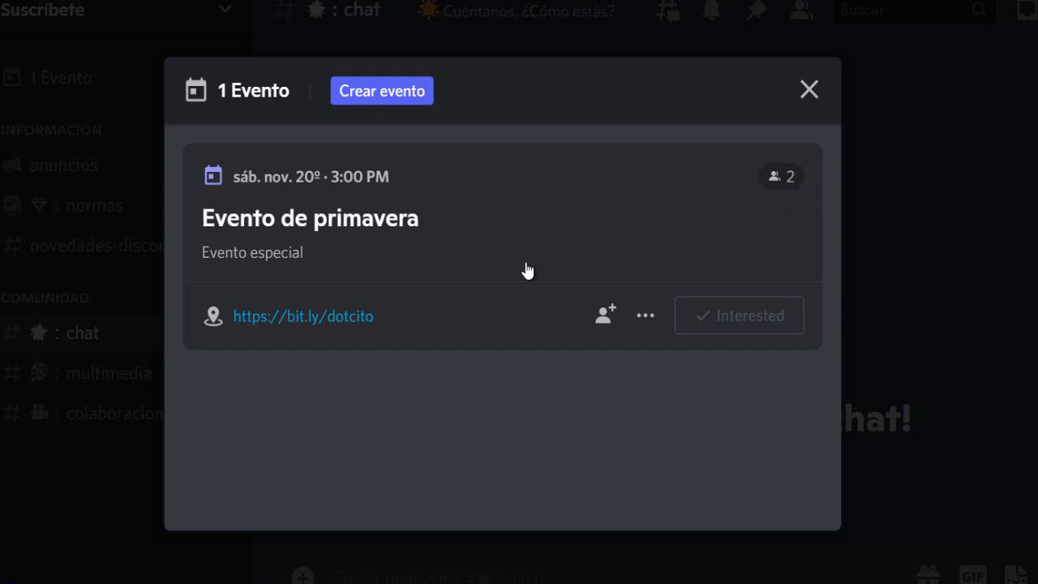
Start "Evento de primavera" ahead of its schedule and close the event list.
click(646, 315)
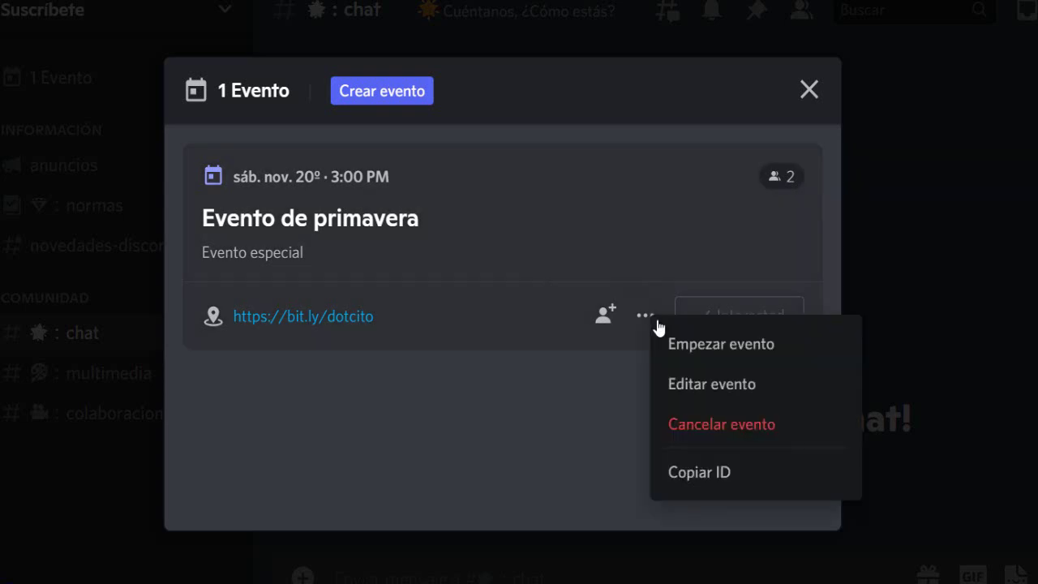
click(706, 346)
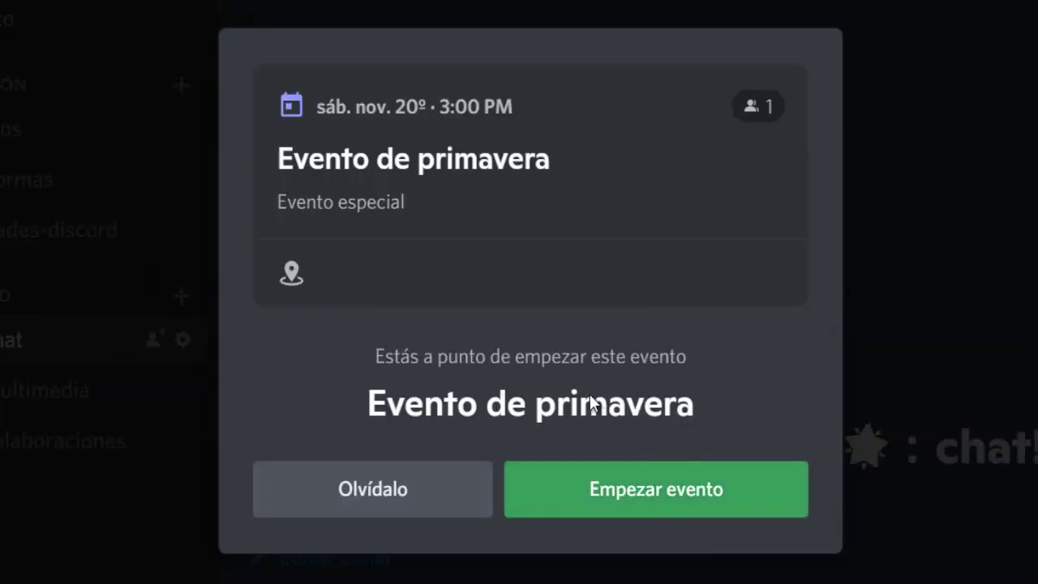
click(614, 489)
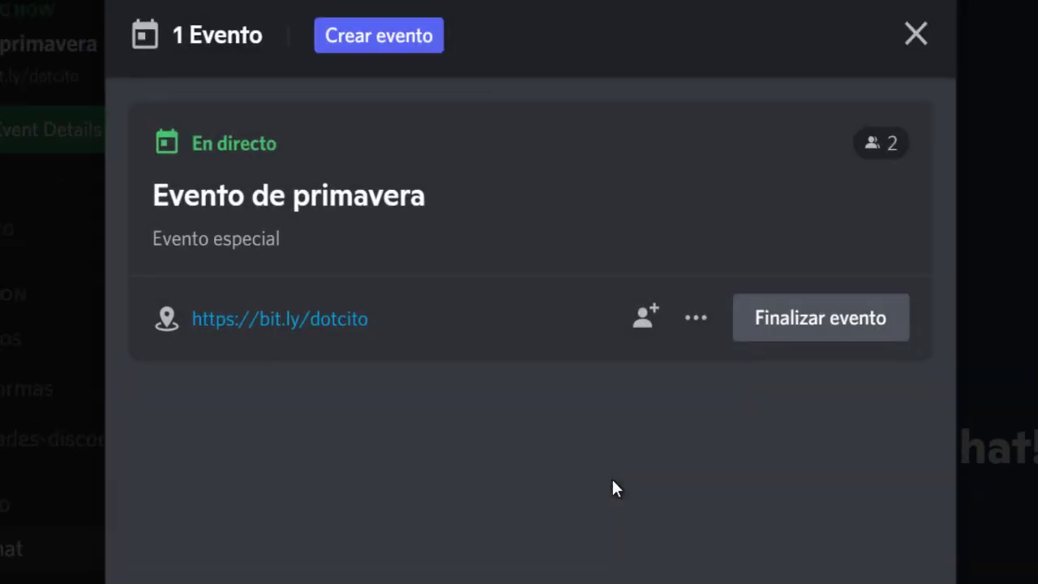
click(914, 36)
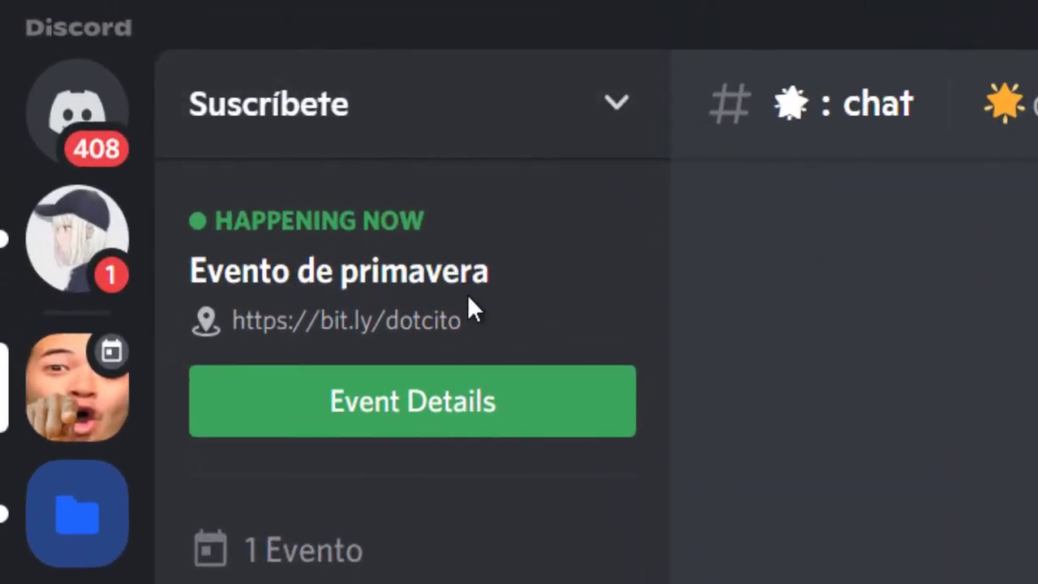
Open the details of the live "Evento de primavera" and end the event.
click(397, 423)
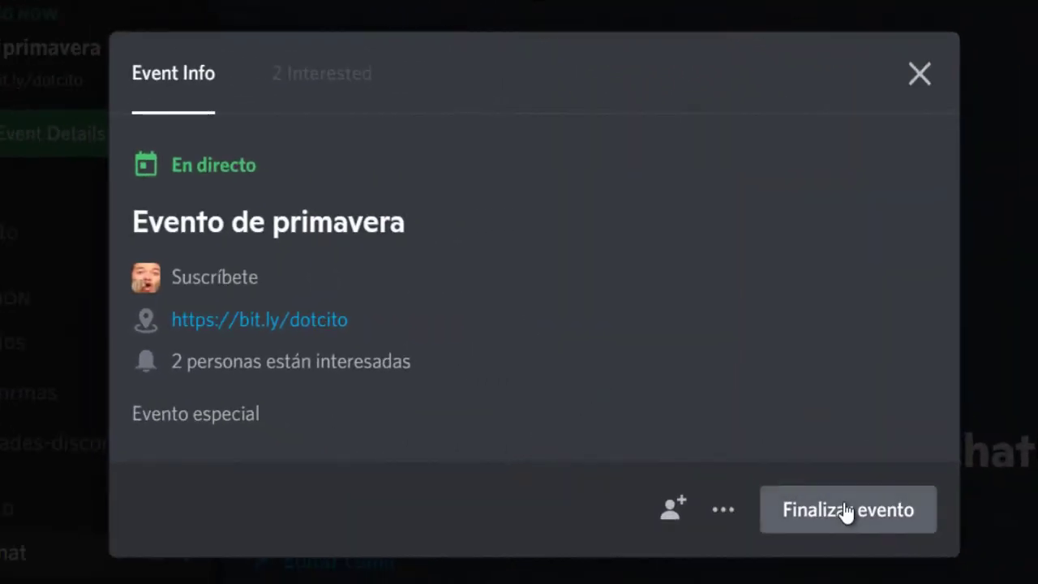
click(845, 511)
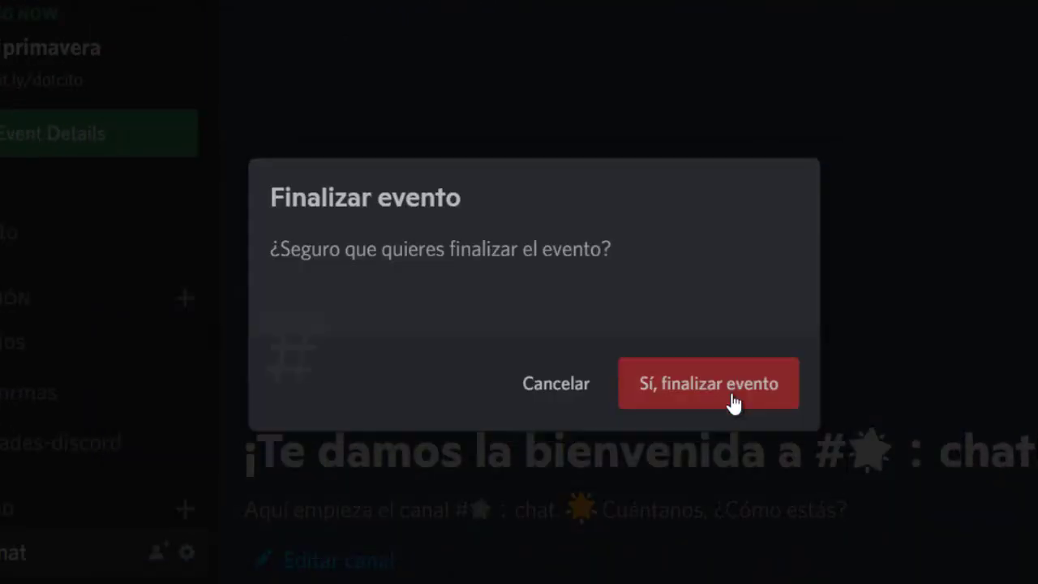
click(729, 395)
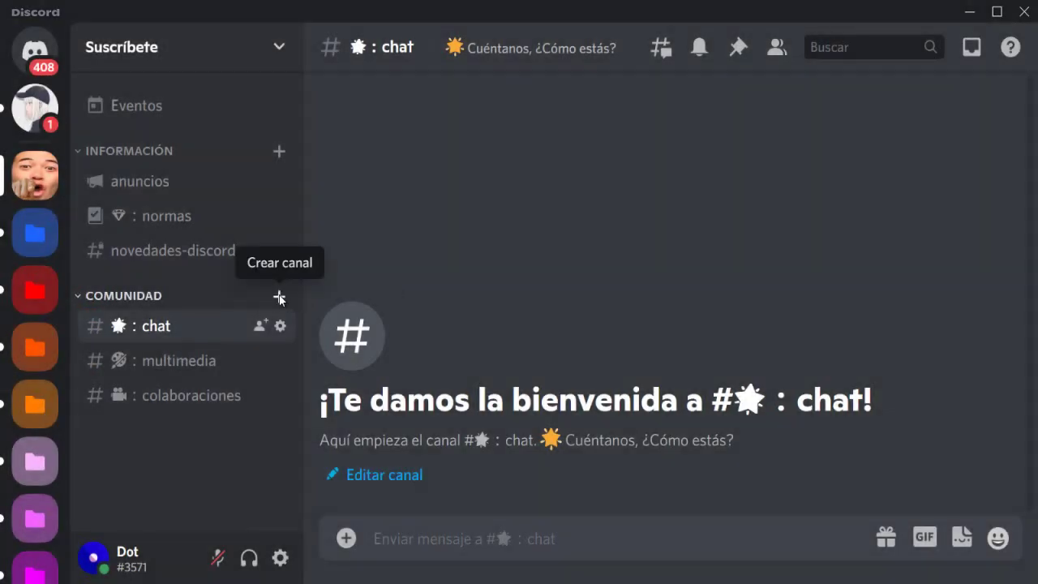
Create a voice channel named "Voz" in the Comunidad category.
click(279, 296)
click(428, 202)
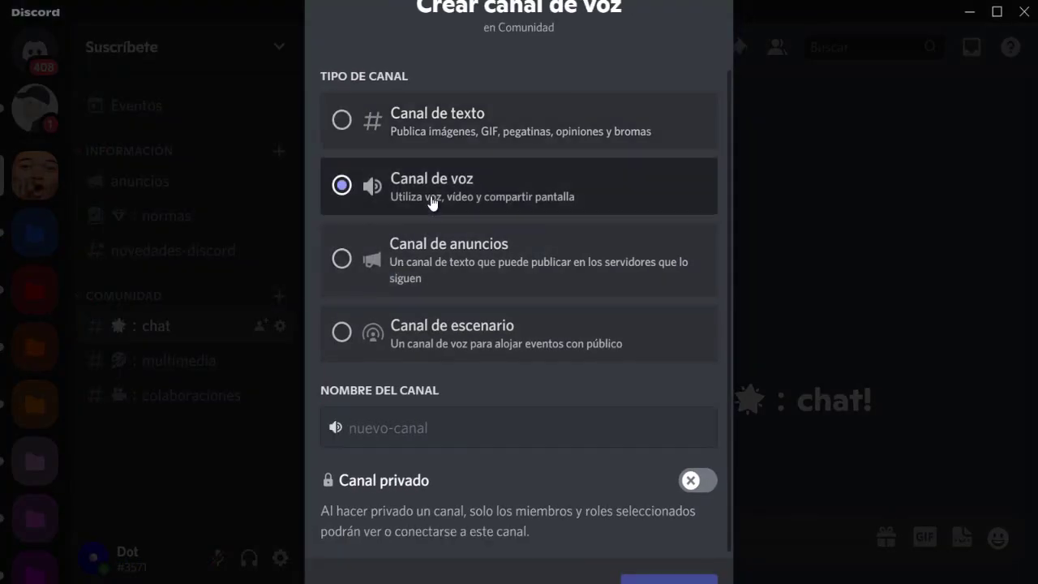
click(418, 430)
text(V)
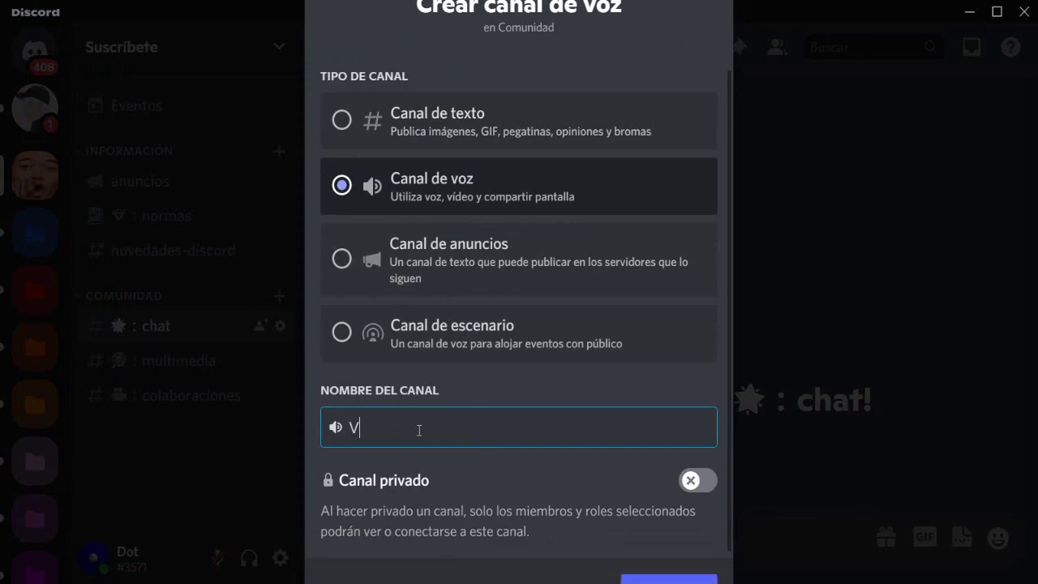
text(oz)
key(Return)
Begin a new server event located in the "Voz" voice channel and continue to its event information.
click(187, 46)
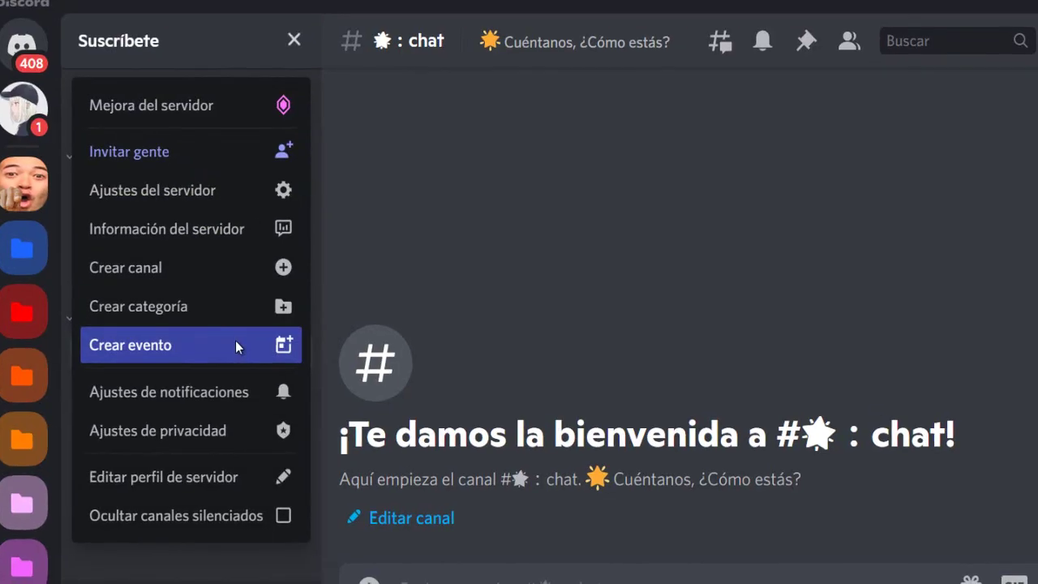
key(Escape)
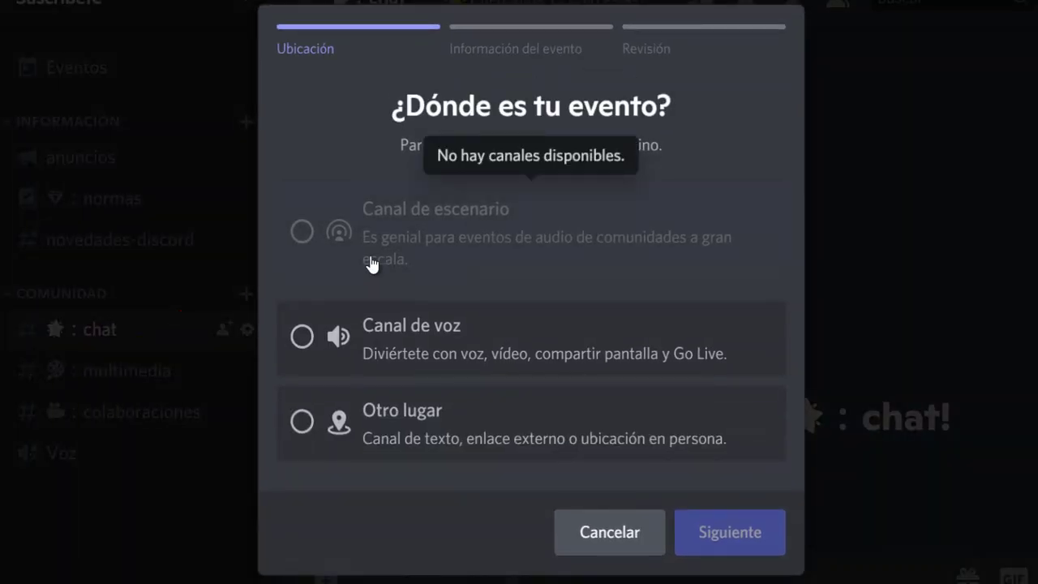
click(490, 347)
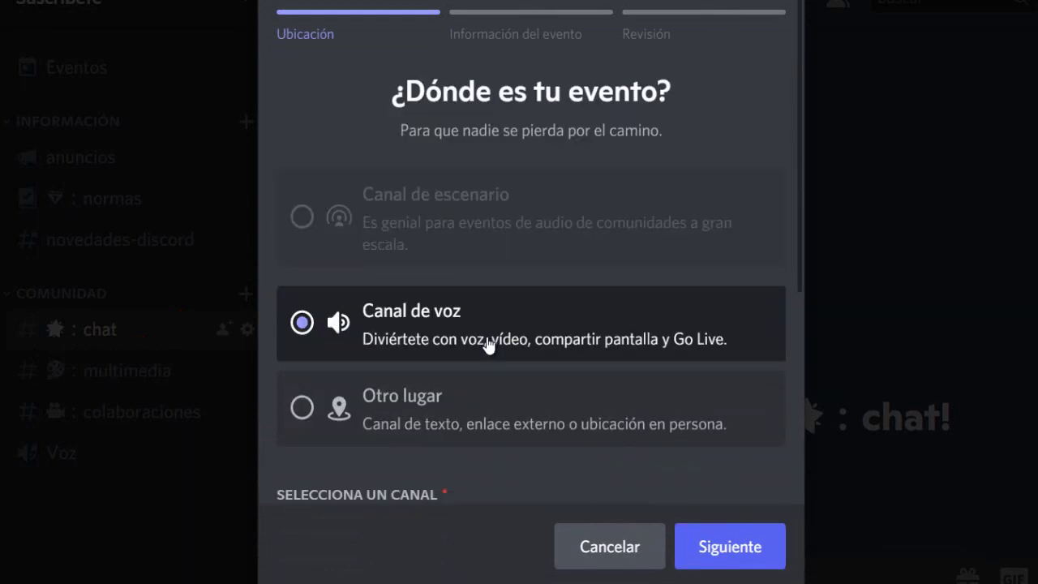
scroll(474, 428, down, 5)
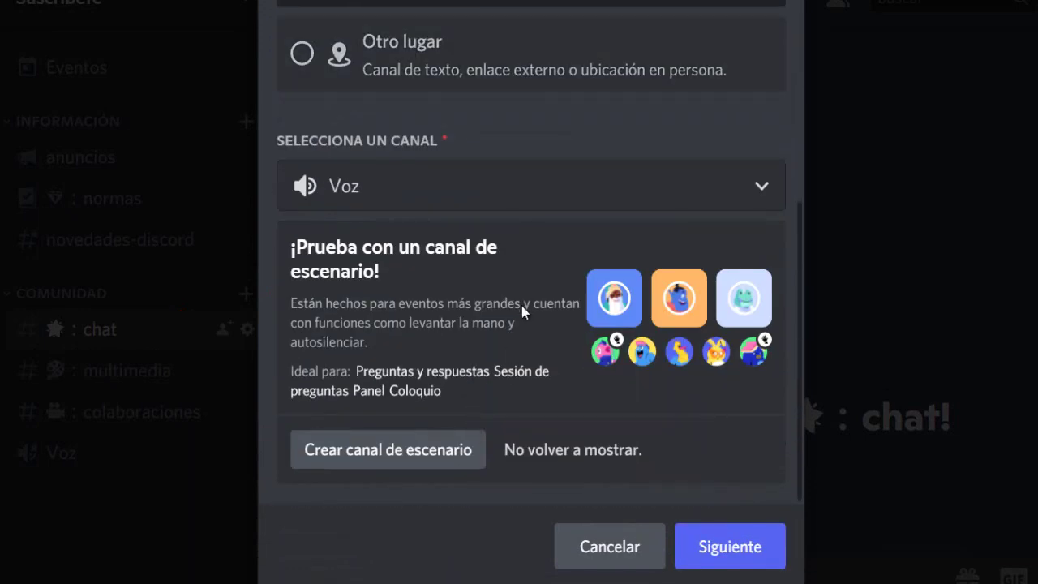
click(484, 197)
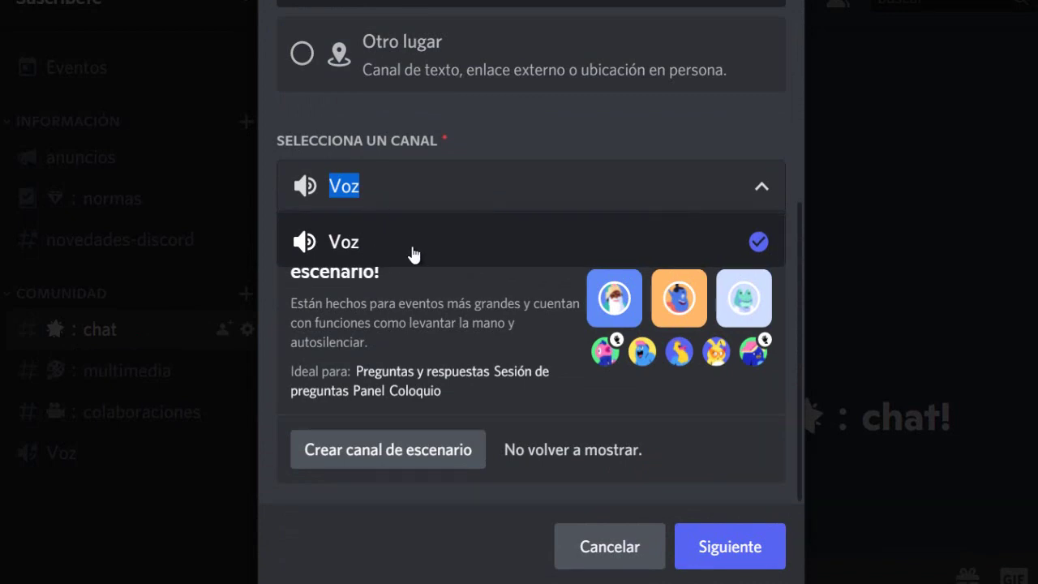
click(407, 328)
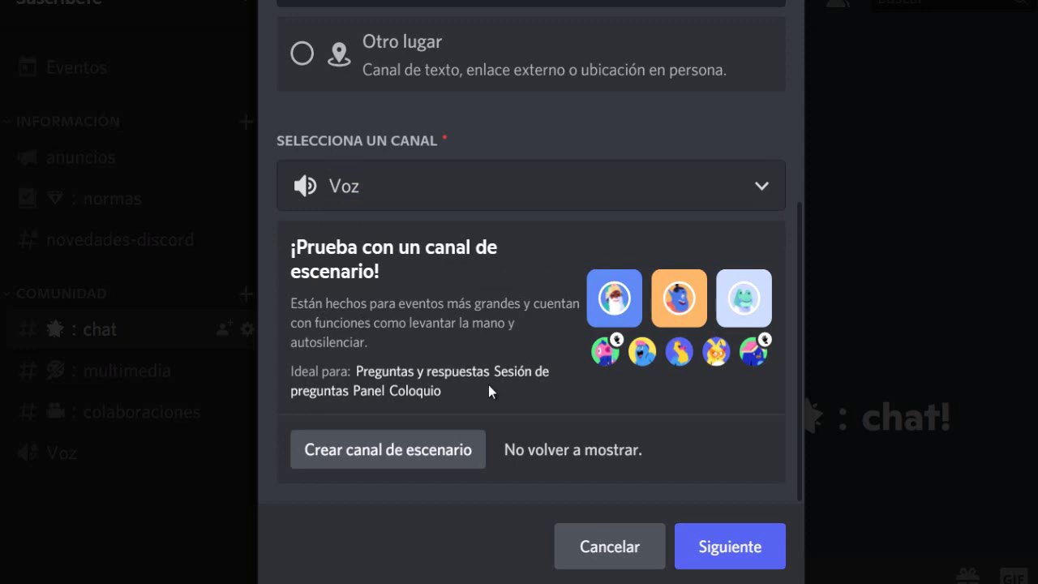
click(606, 451)
click(721, 537)
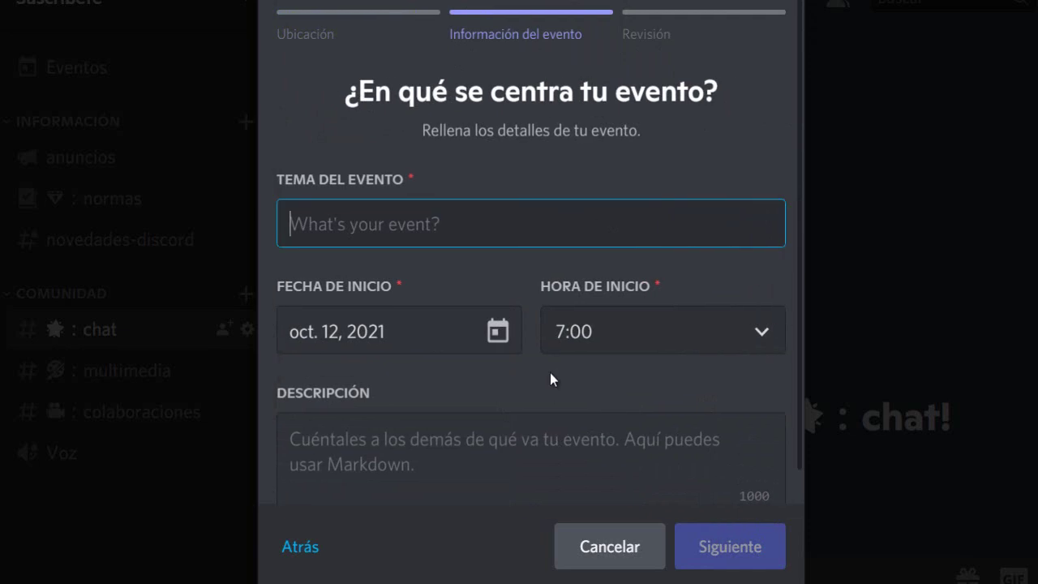
Give the event the topic "Charla grupal" and the description "Hola", and create it.
text(Charla grup)
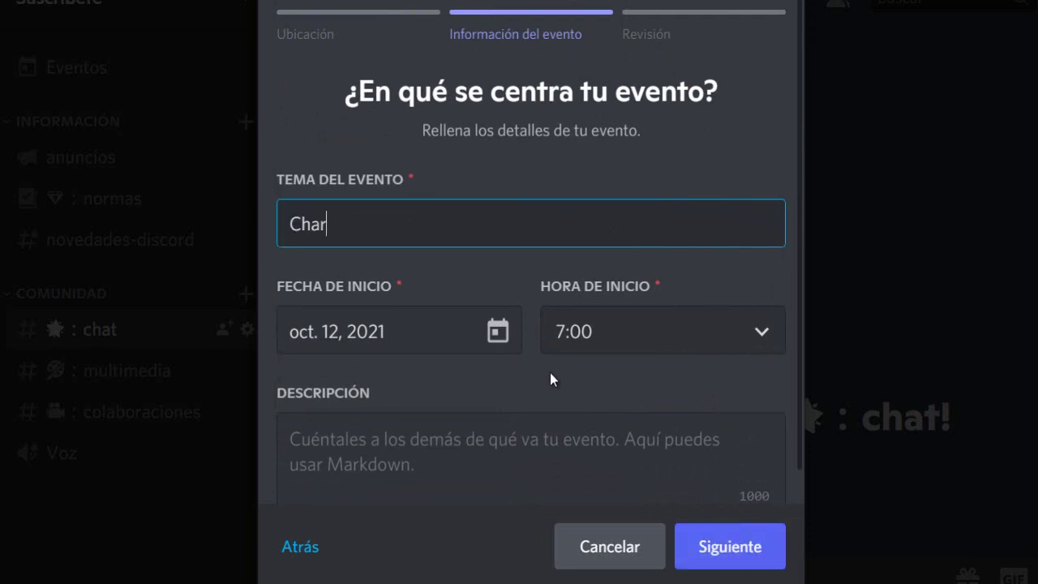
text(al)
click(412, 371)
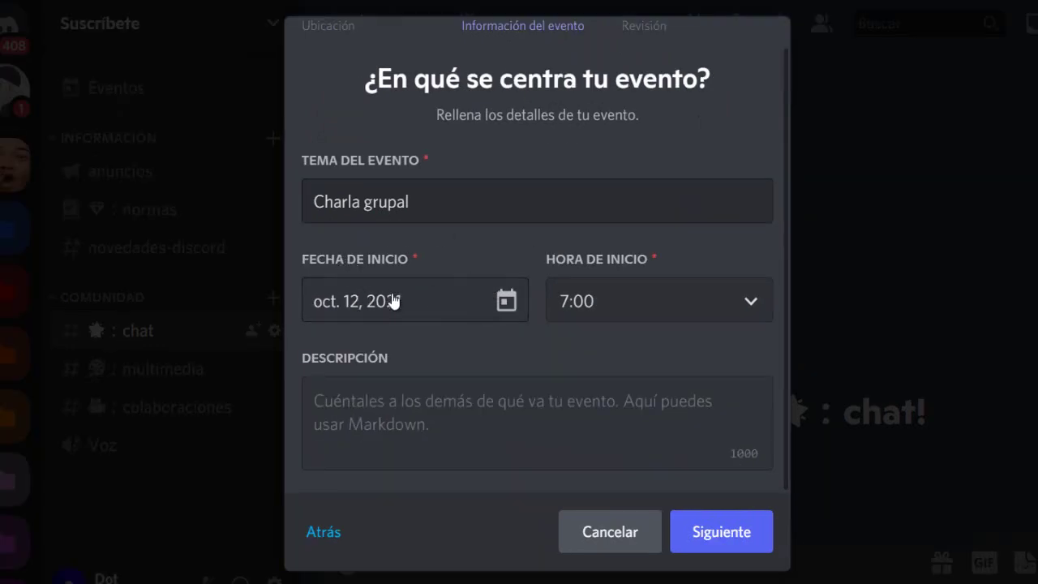
click(455, 440)
text(Hola)
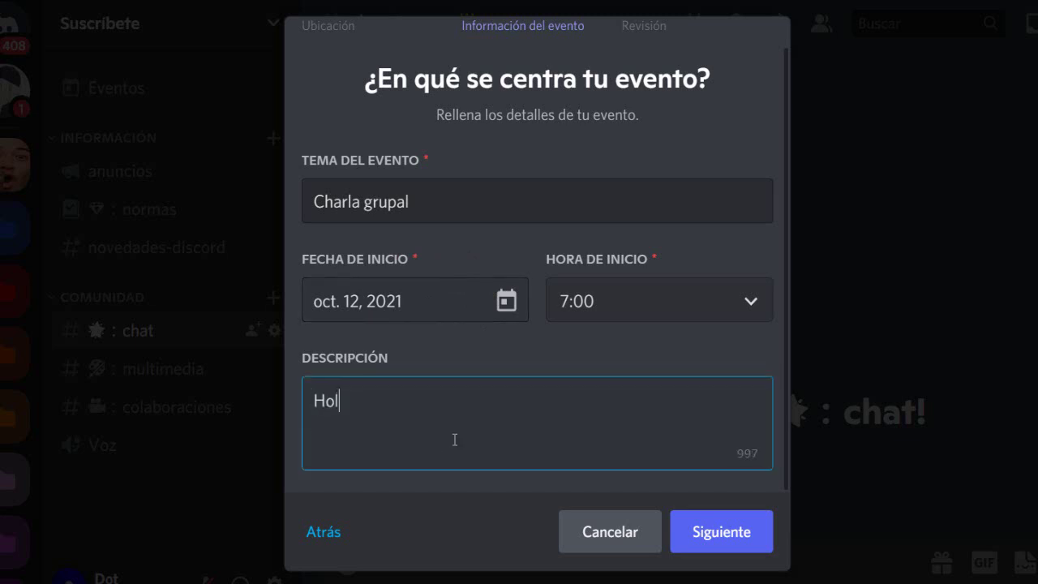
click(746, 549)
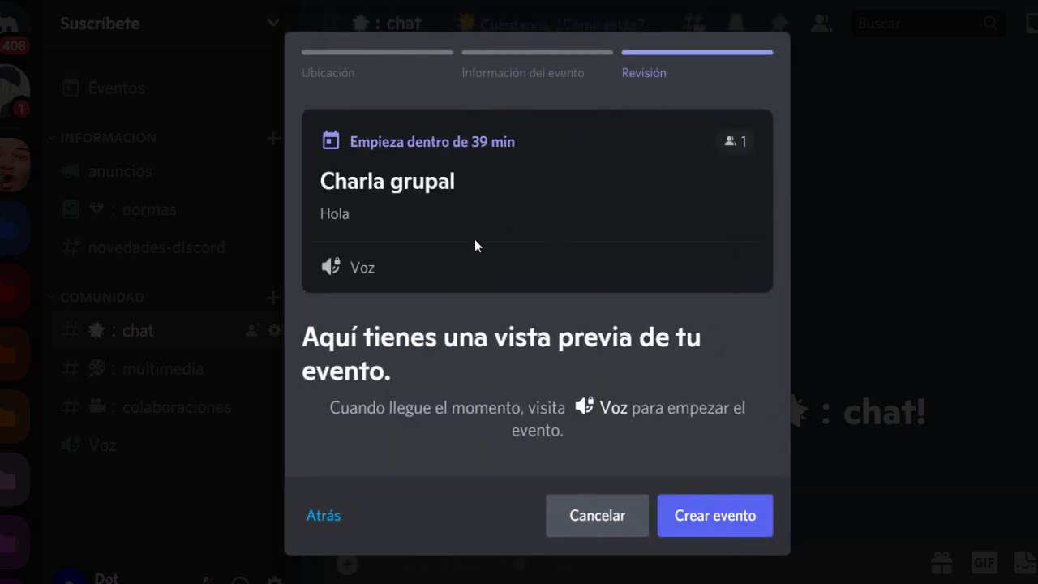
click(709, 526)
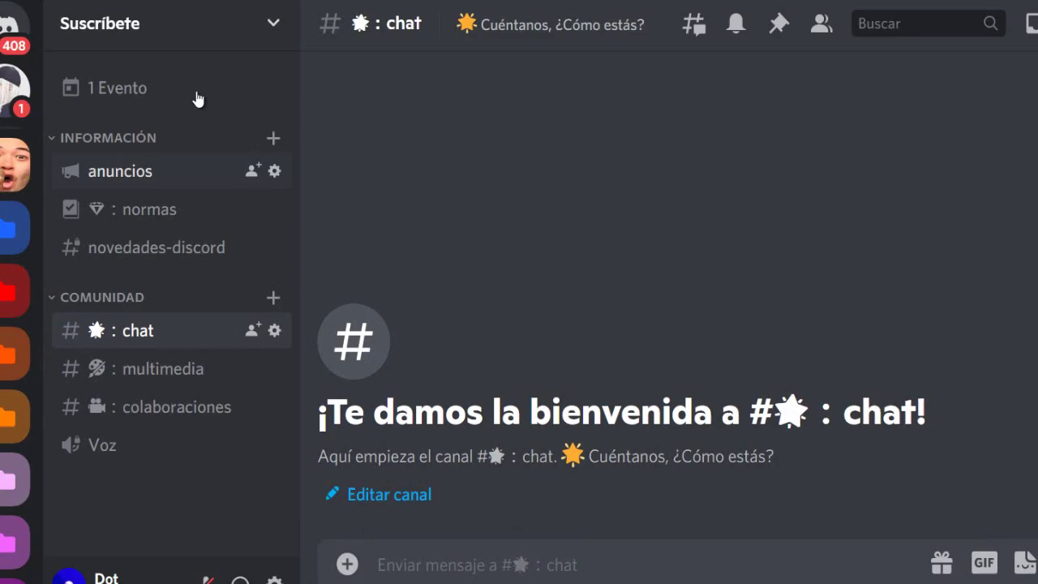
Open the server's event list and start "Charla grupal" ahead of its schedule.
click(134, 86)
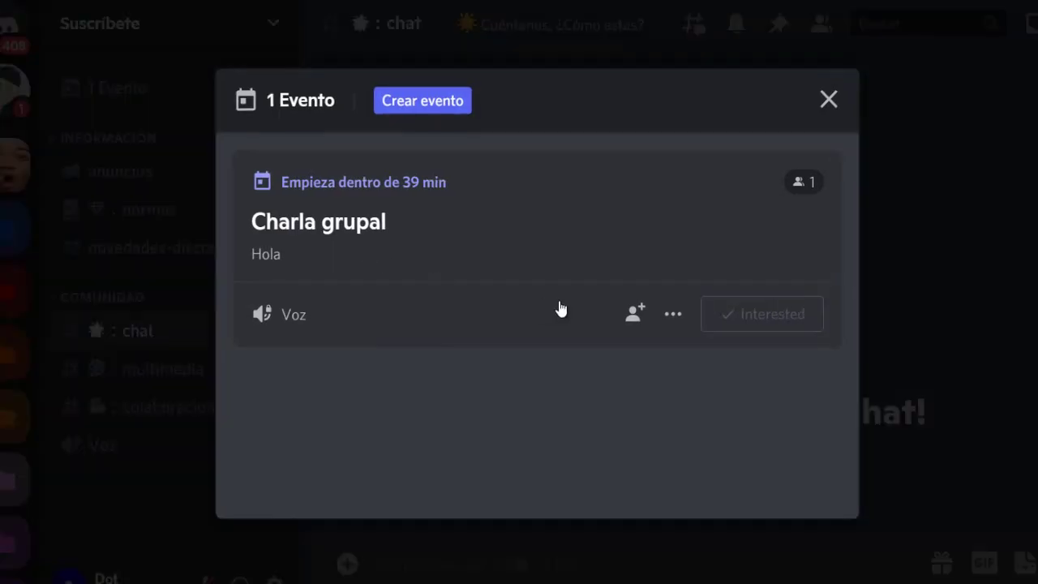
click(673, 314)
click(703, 341)
click(613, 440)
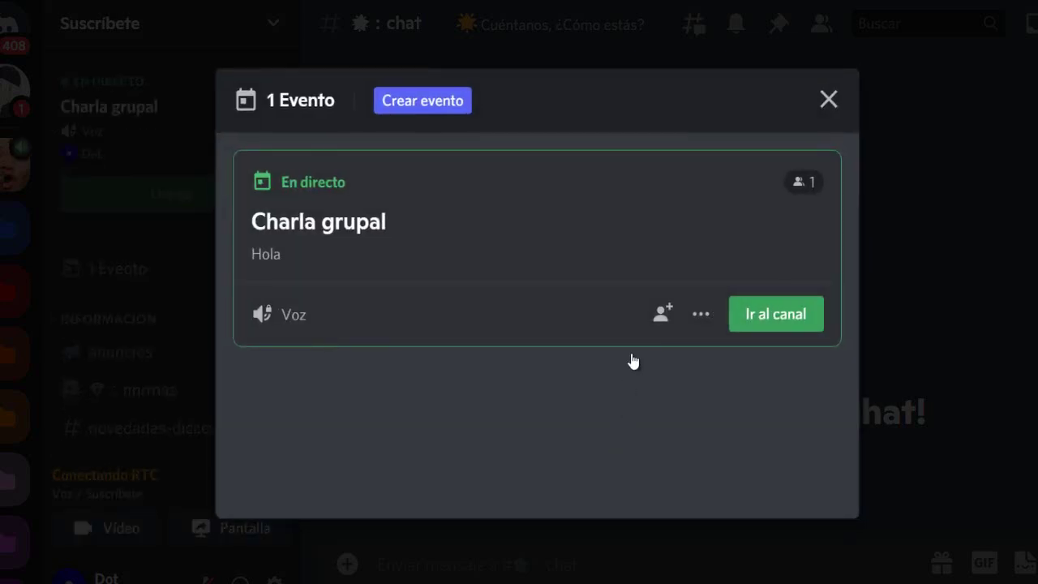
Close the event list, then disconnect from the "Voz" channel and end the "Charla grupal" event with it.
click(828, 99)
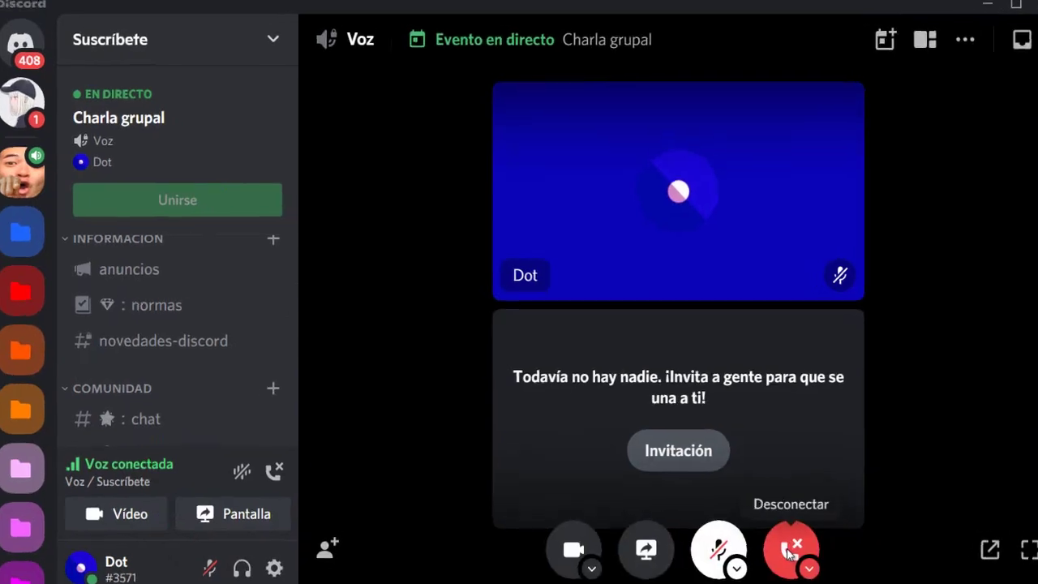
click(877, 579)
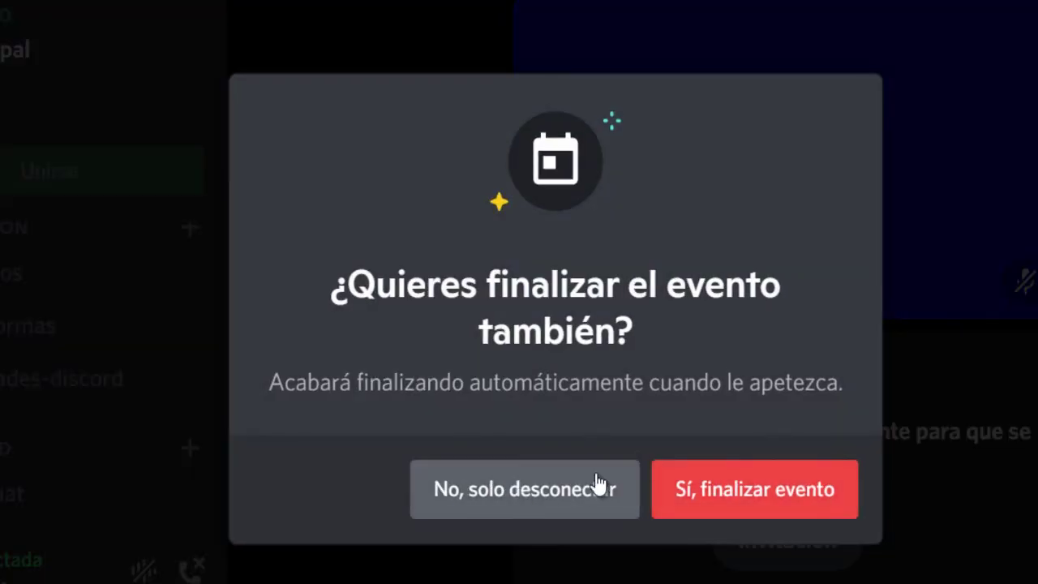
click(734, 492)
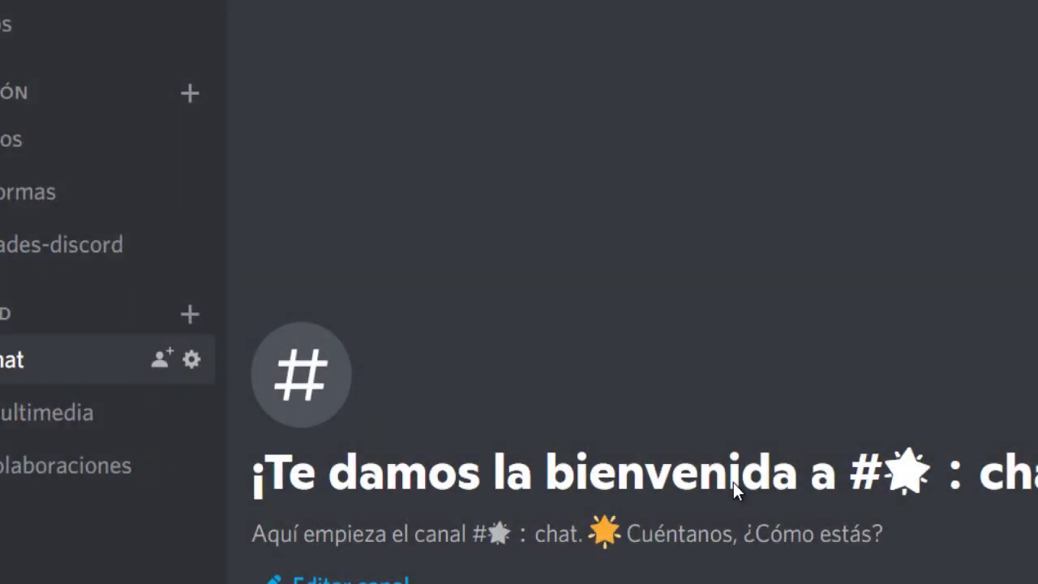
Set up a new stage channel named "Podcast" in the Comunidad category.
click(189, 314)
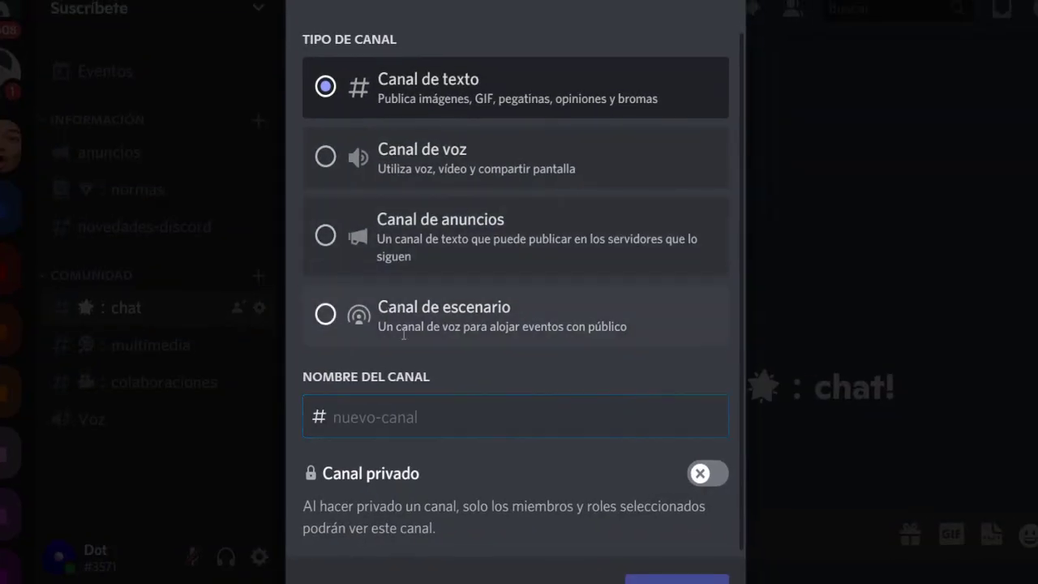
click(487, 313)
click(418, 457)
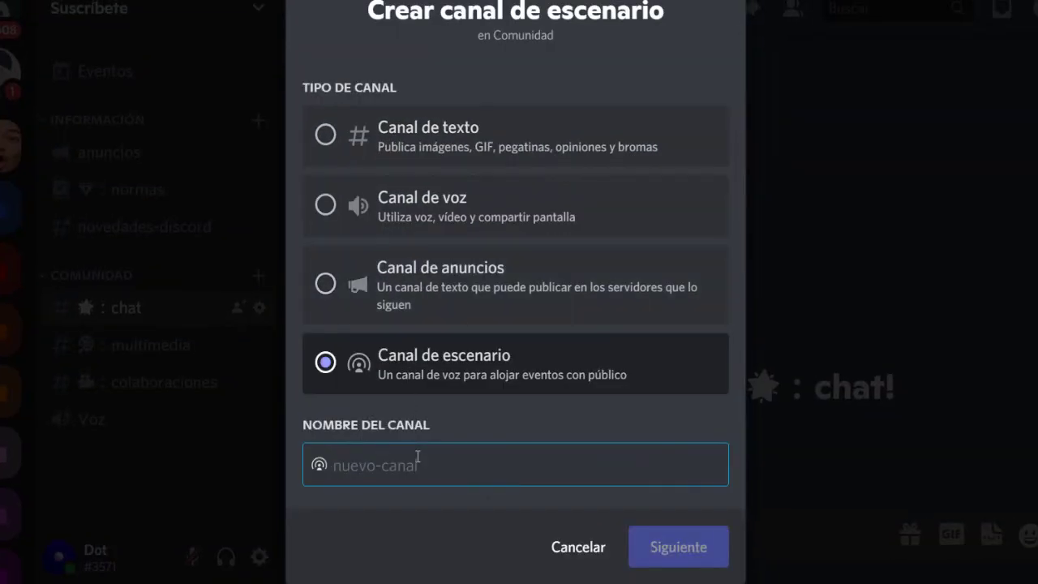
text(Escenea)
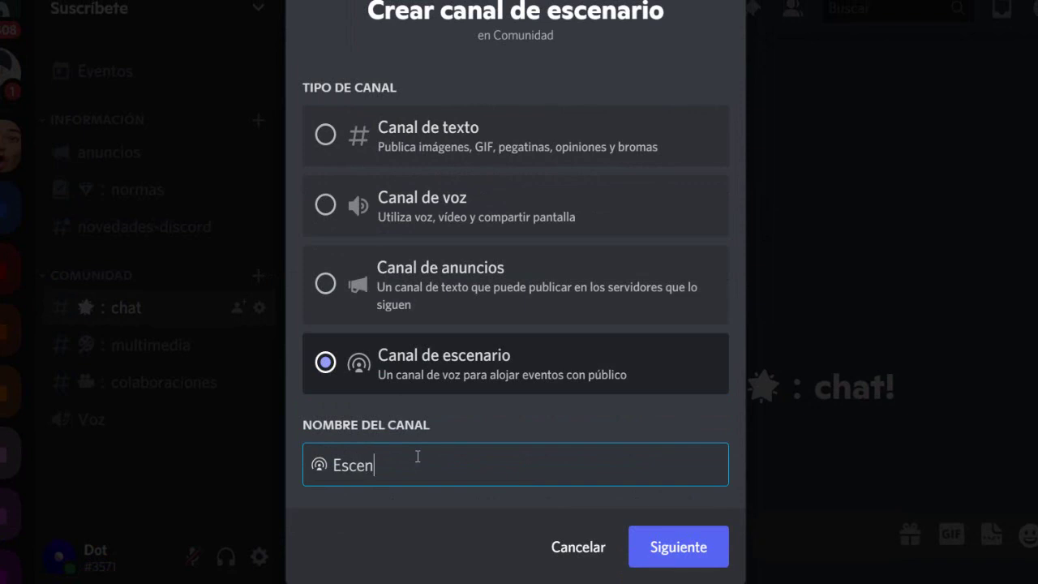
key(BackSpace)
key(BackSpace)
key(BackSpace)
key(BackSpace)
key(BackSpace)
key(BackSpace)
key(BackSpace)
text(Podcast)
Add the Moderador role as the stage's moderators and create the "Podcast" channel.
click(677, 544)
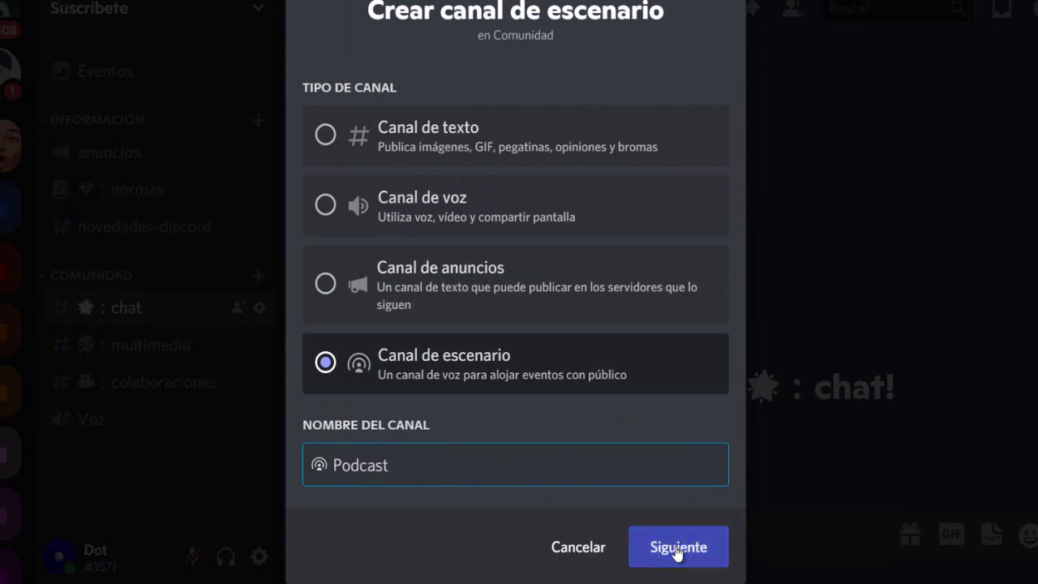
click(600, 330)
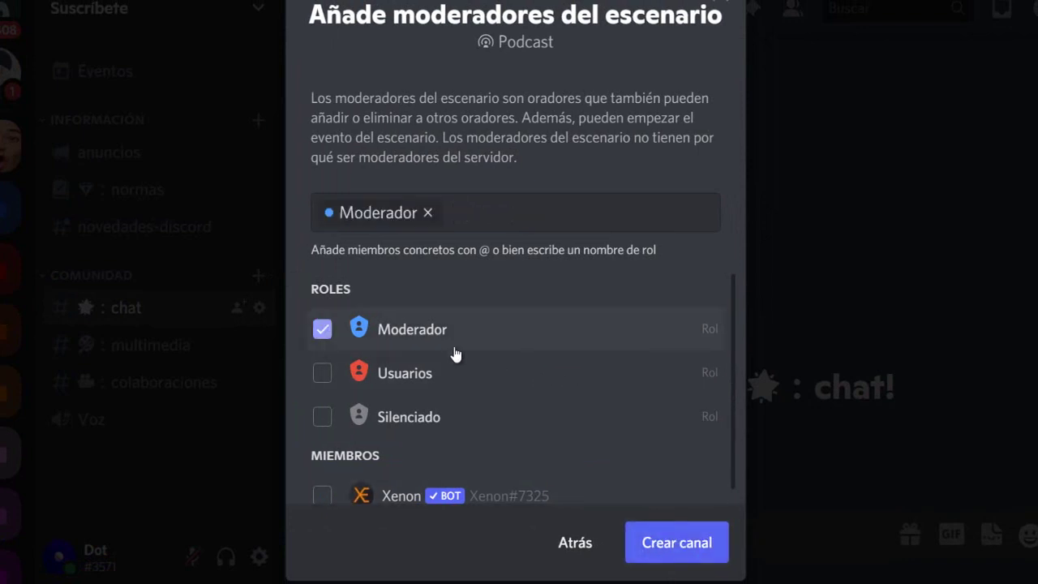
click(660, 546)
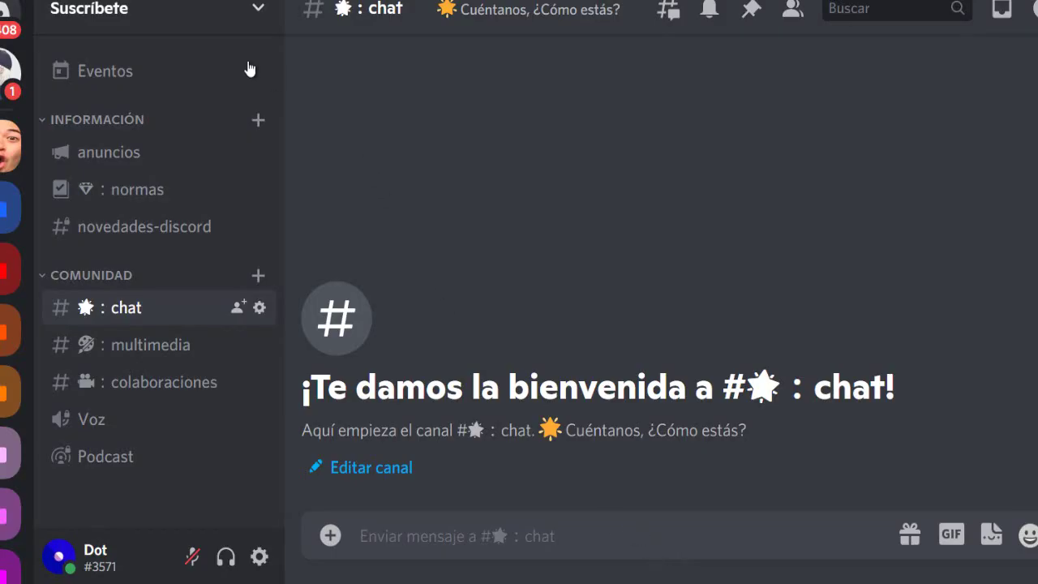
Begin a new event located in the "Podcast" stage channel and continue to its event information.
click(151, 67)
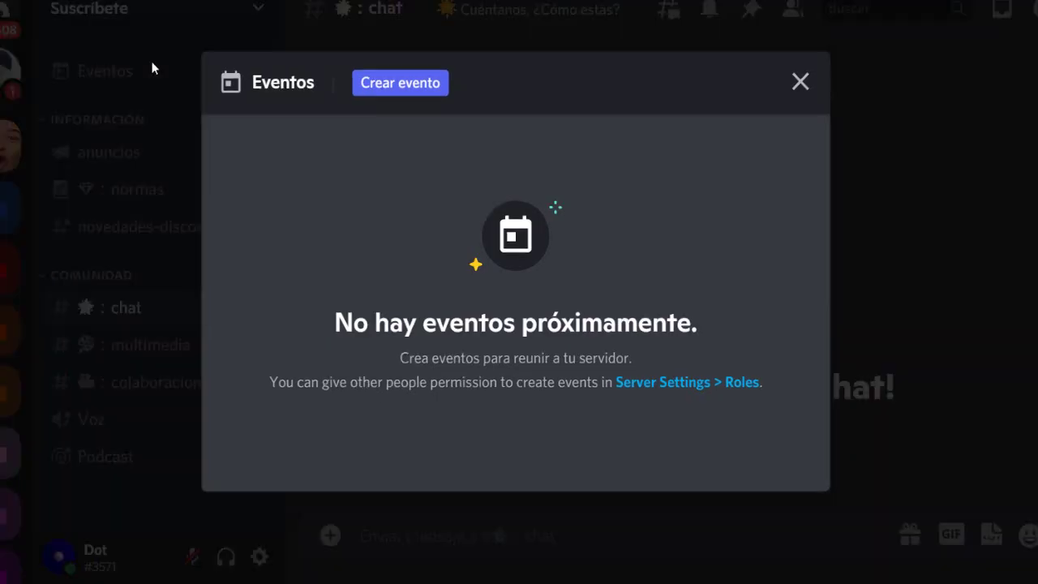
click(400, 92)
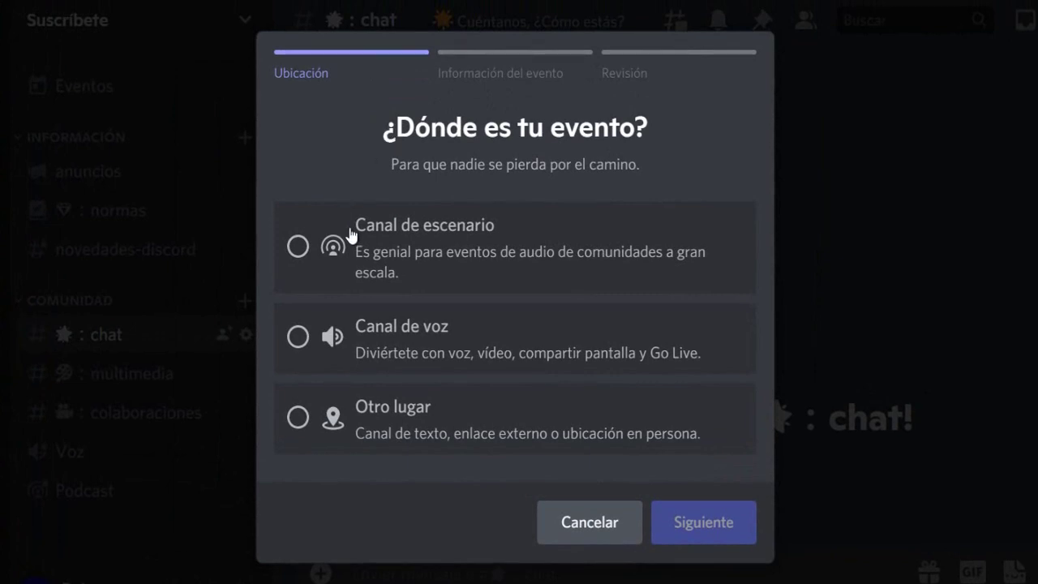
click(349, 235)
scroll(370, 451, down, 2)
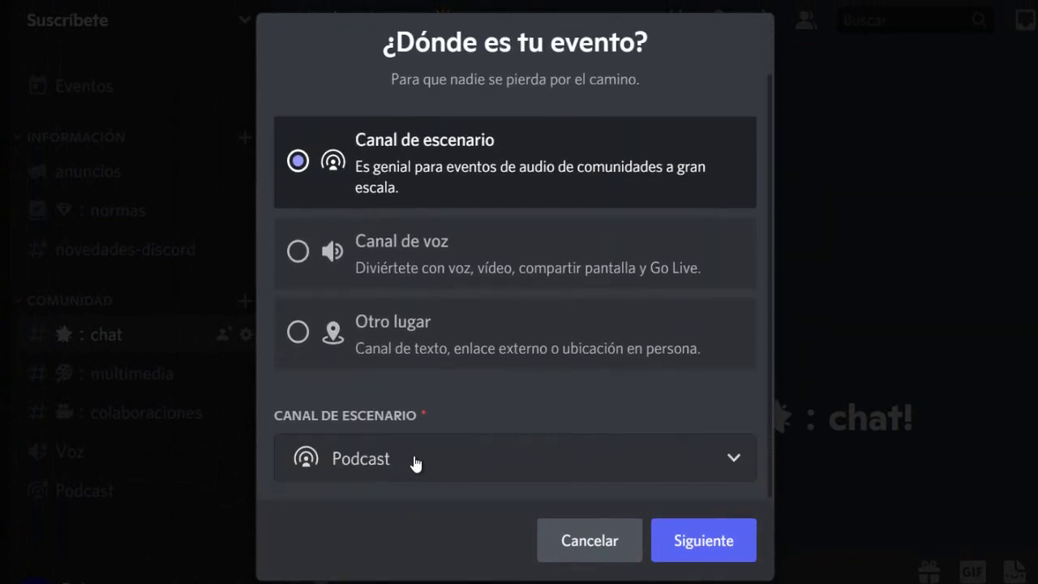
click(719, 541)
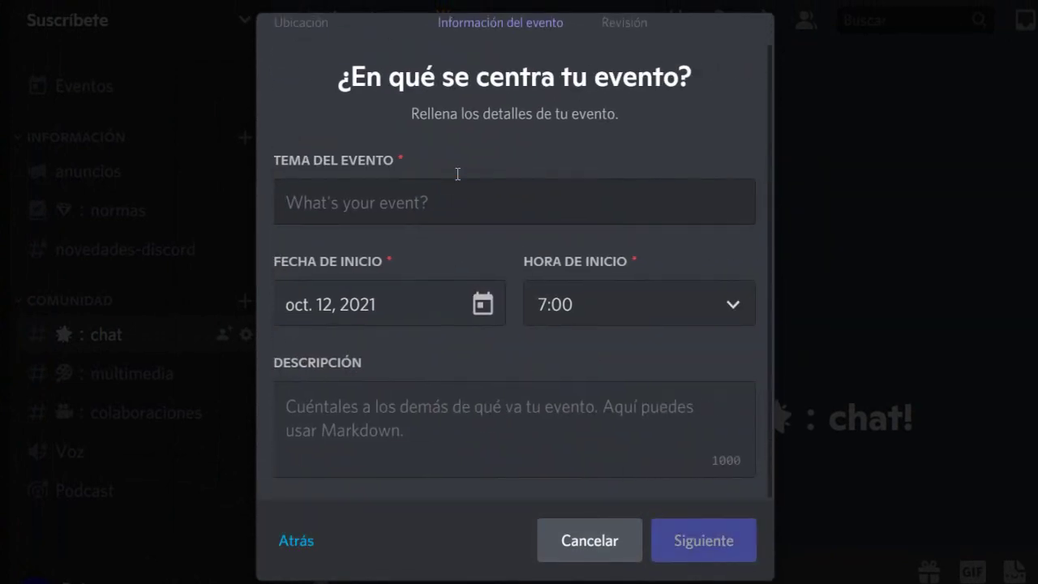
click(357, 191)
click(294, 246)
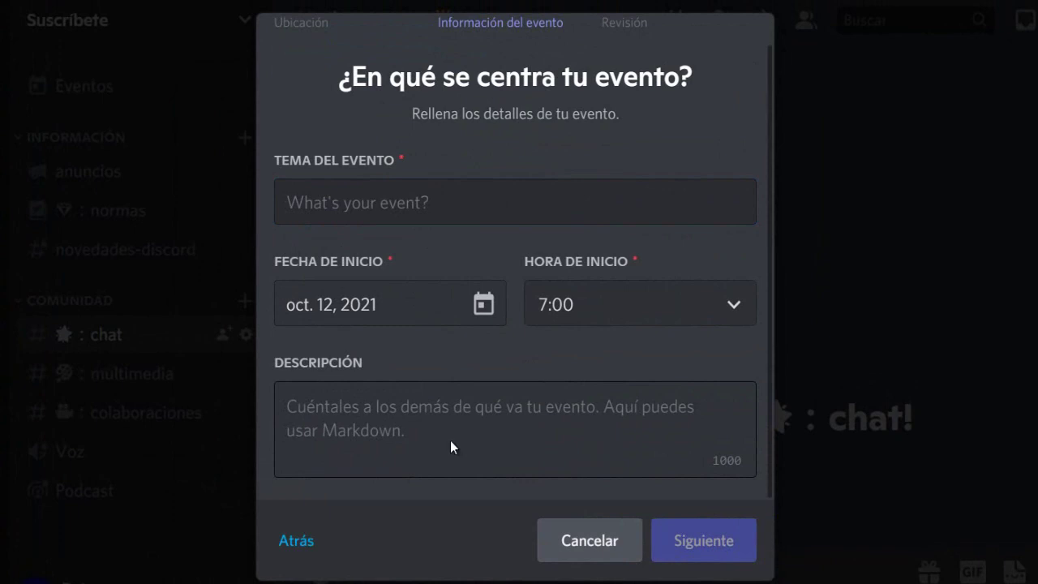
scroll(579, 183, up, 1)
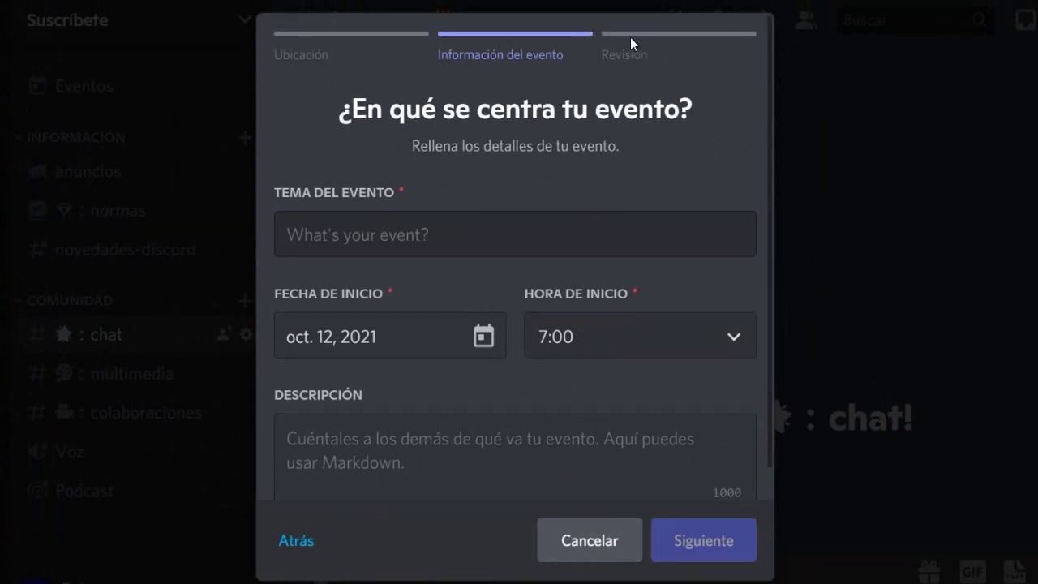